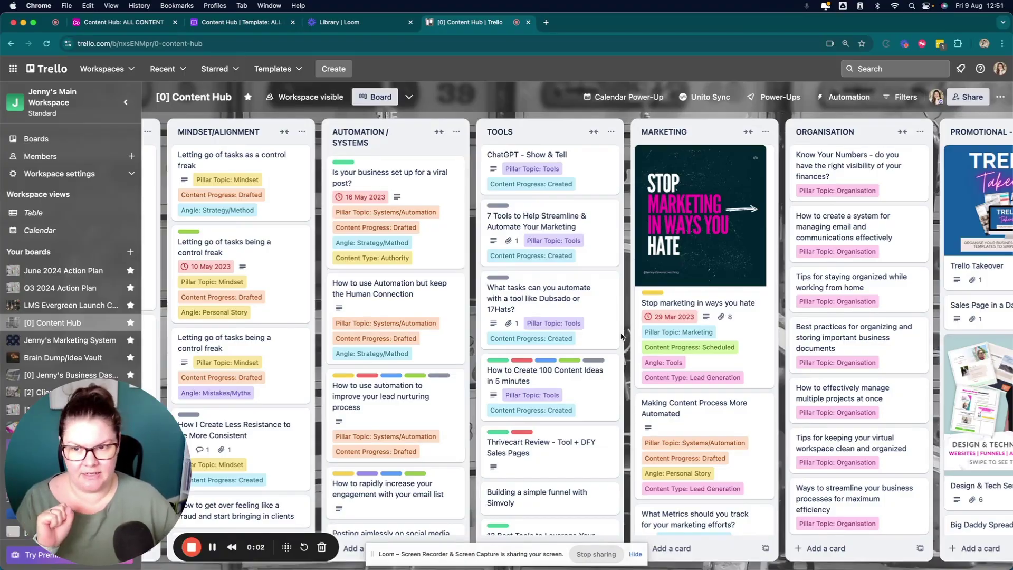
scroll(255, 228, left, 10)
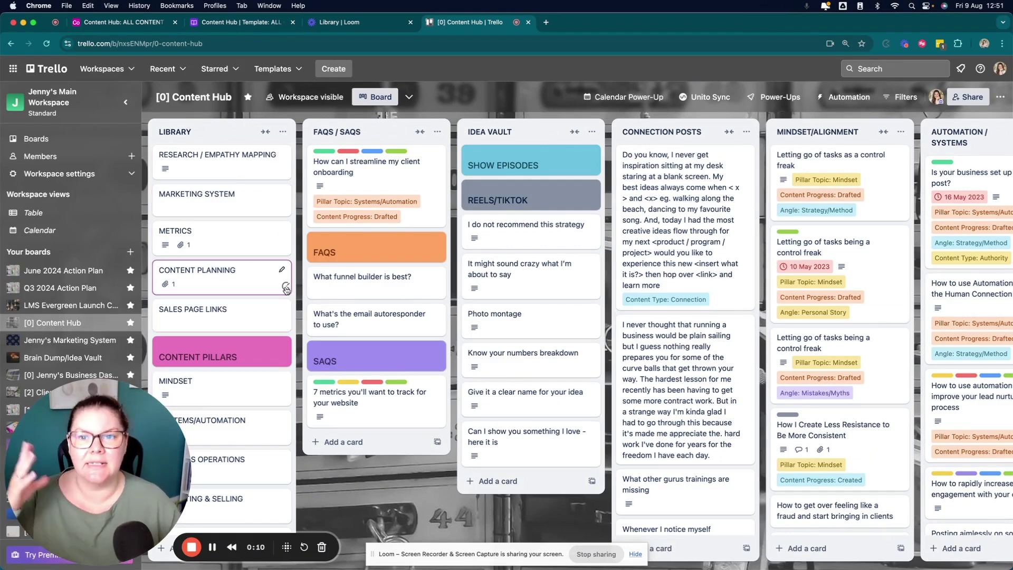
scroll(248, 343, down, 2)
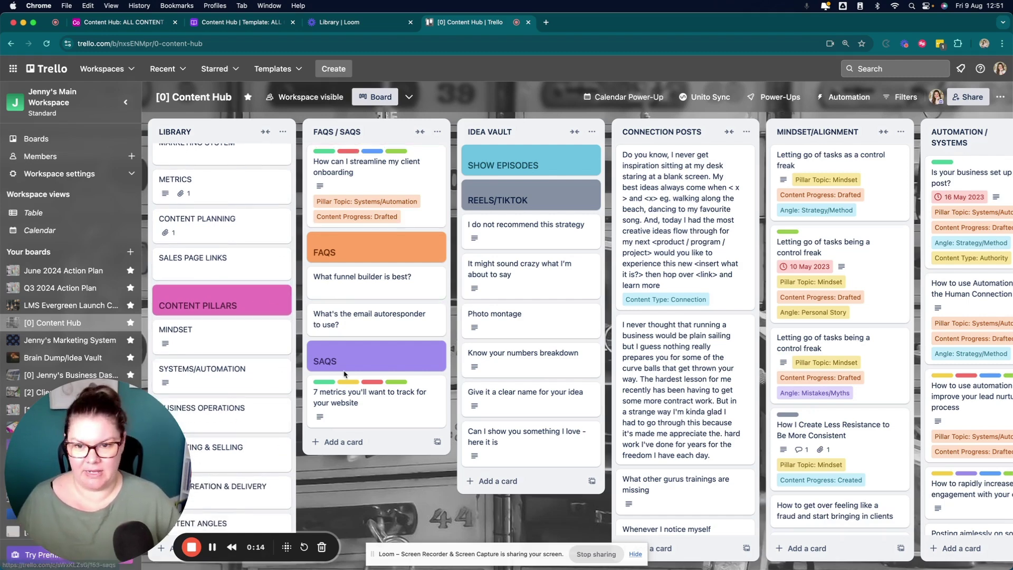
scroll(344, 373, right, 5)
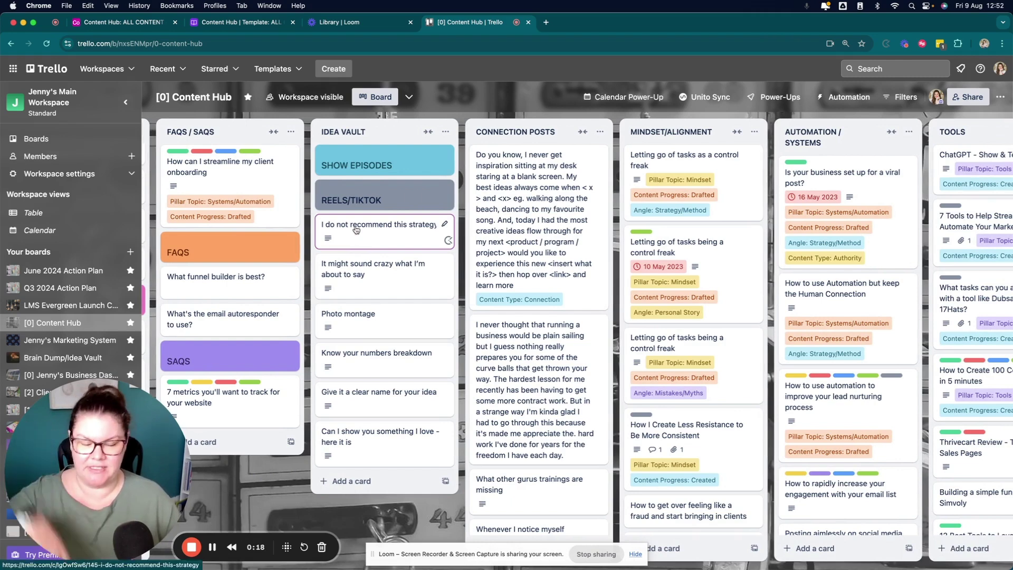
scroll(370, 253, right, 5)
scroll(374, 256, right, 3)
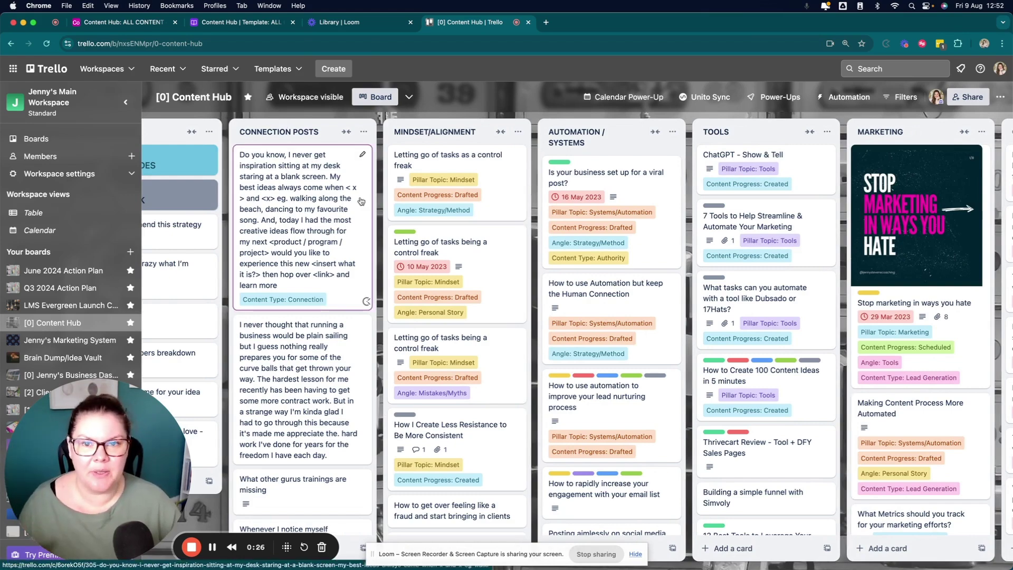
scroll(740, 190, right, 7)
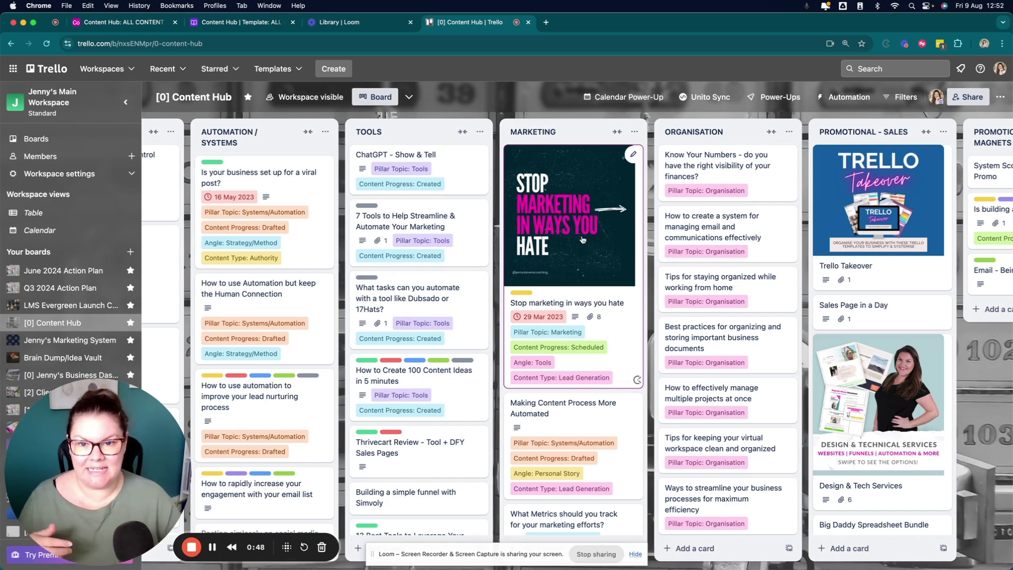
scroll(582, 240, down, 3)
scroll(890, 295, down, 4)
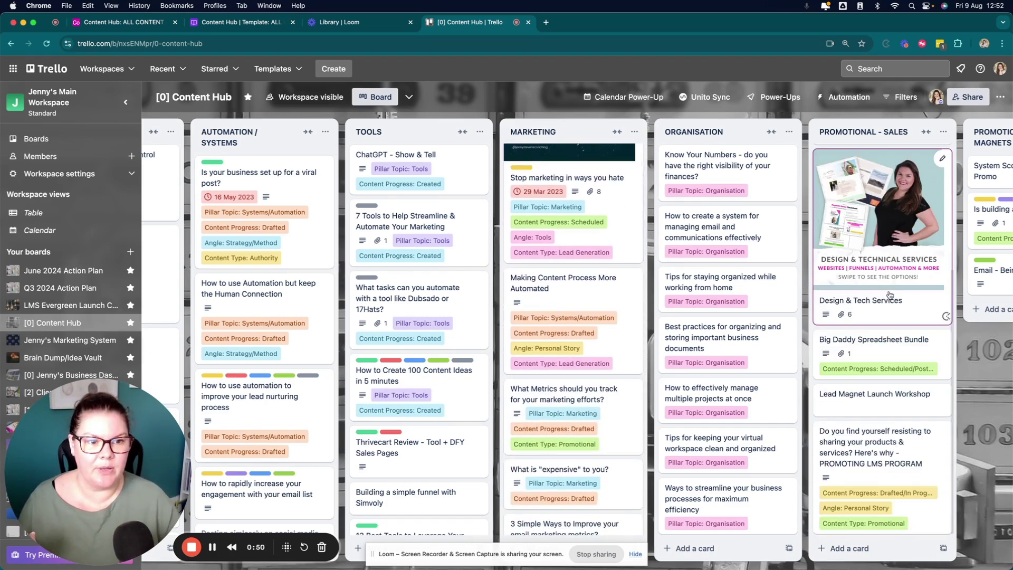
scroll(890, 295, up, 4)
scroll(595, 298, down, 1)
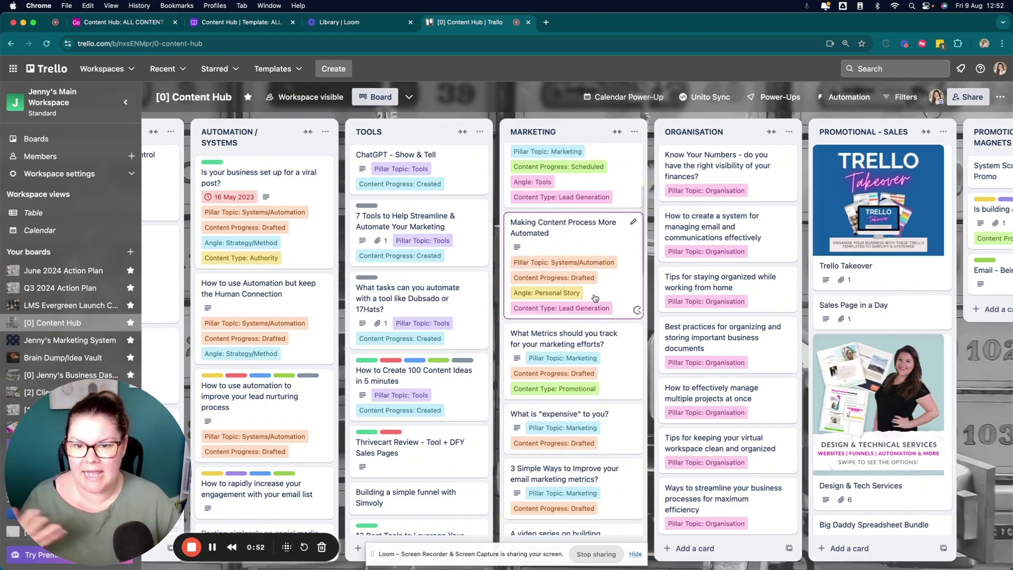
click(578, 233)
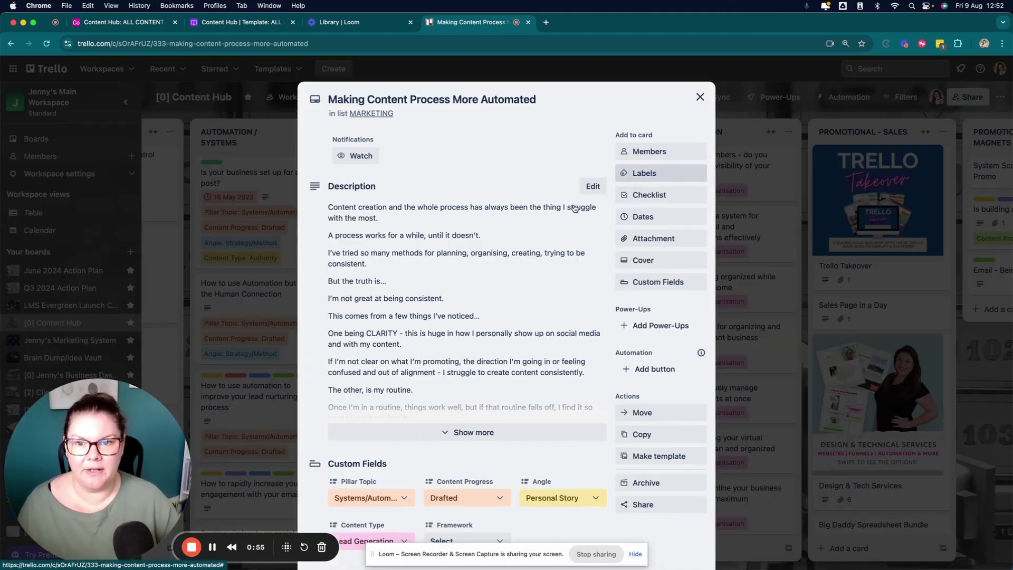
click(644, 173)
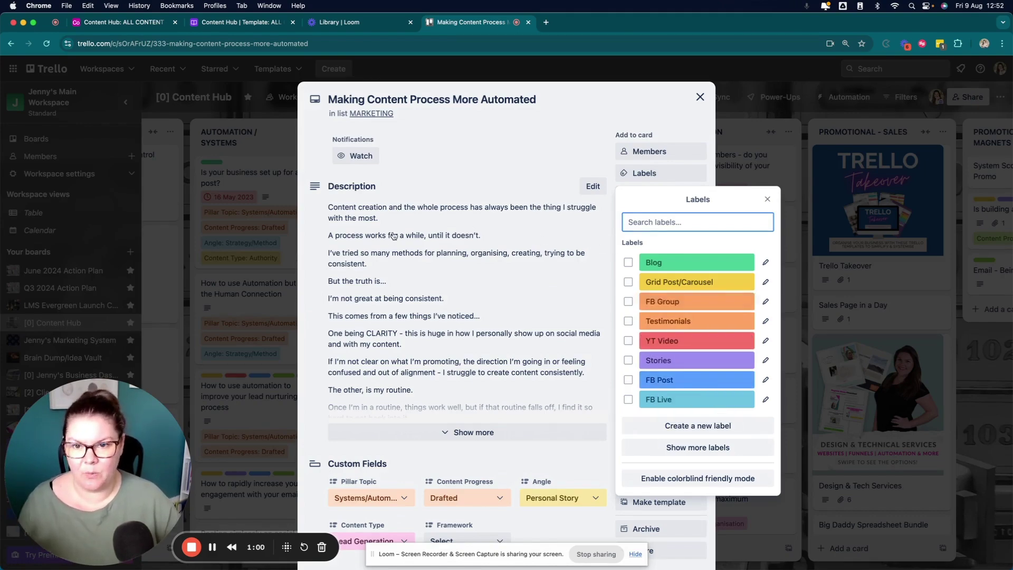
click(385, 217)
scroll(408, 277, down, 15)
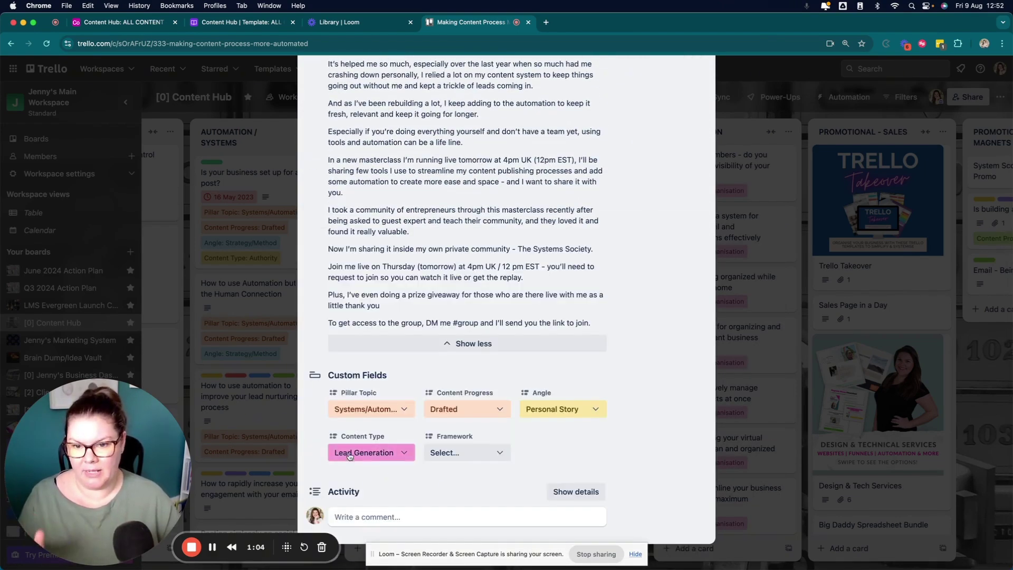
scroll(467, 448, up, 1)
scroll(467, 448, up, 15)
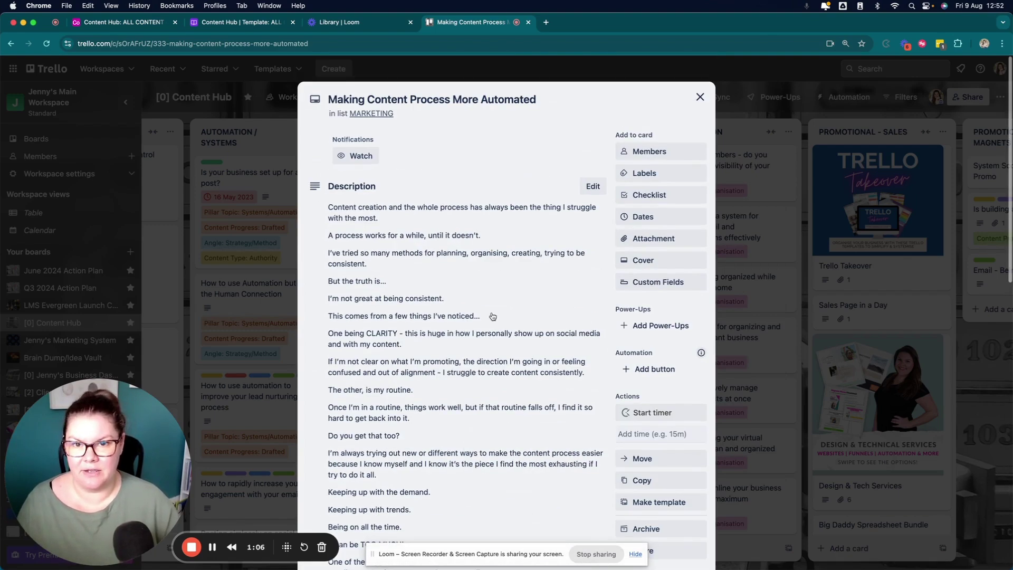
click(700, 96)
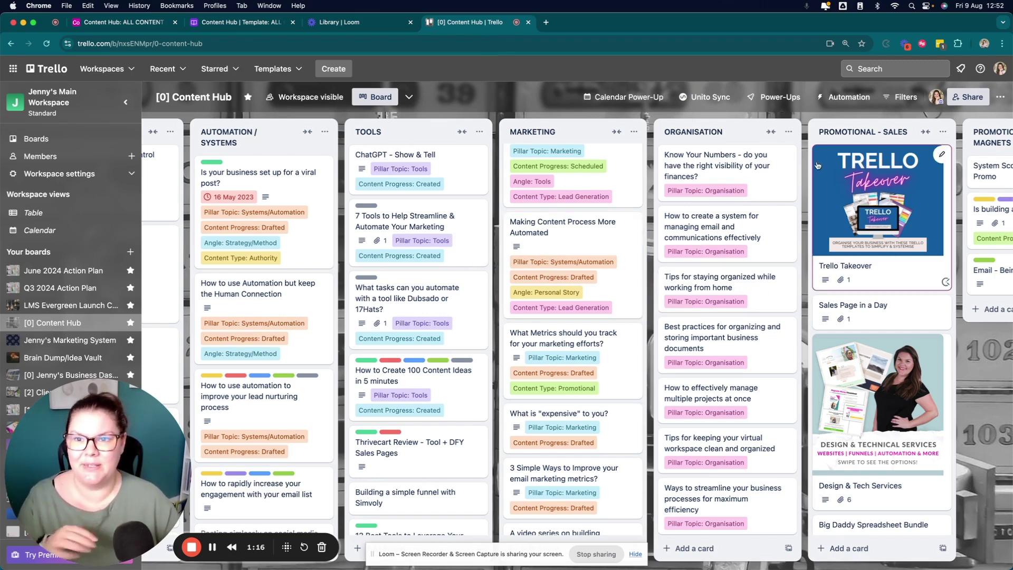
- Open the Trello Takeover card's details, then close the card
scroll(663, 229, right, 1)
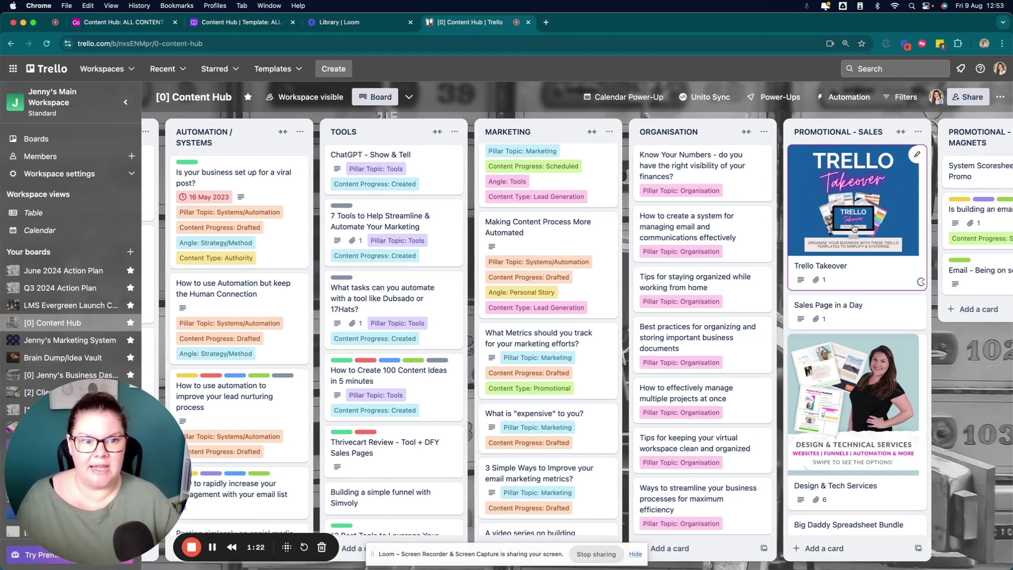
click(854, 229)
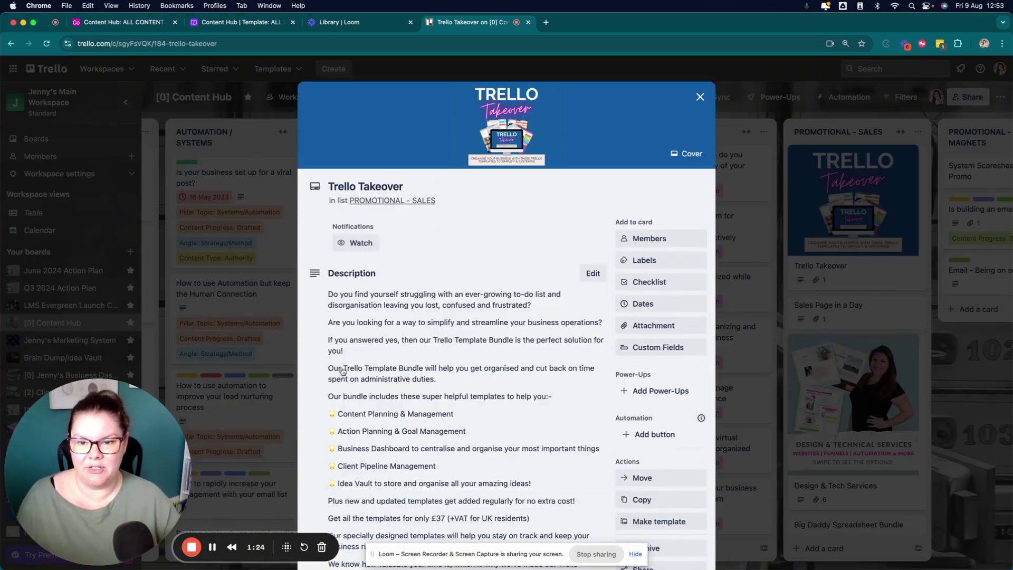
click(699, 97)
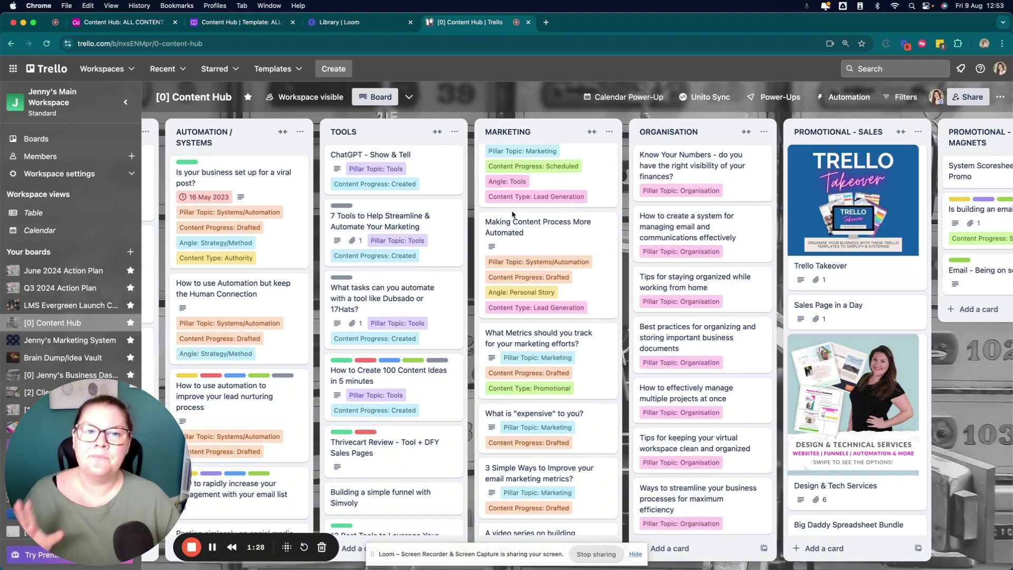
- Check the Trello board's filter options, then return to the Airtable Content Hub base
scroll(469, 213, right, 5)
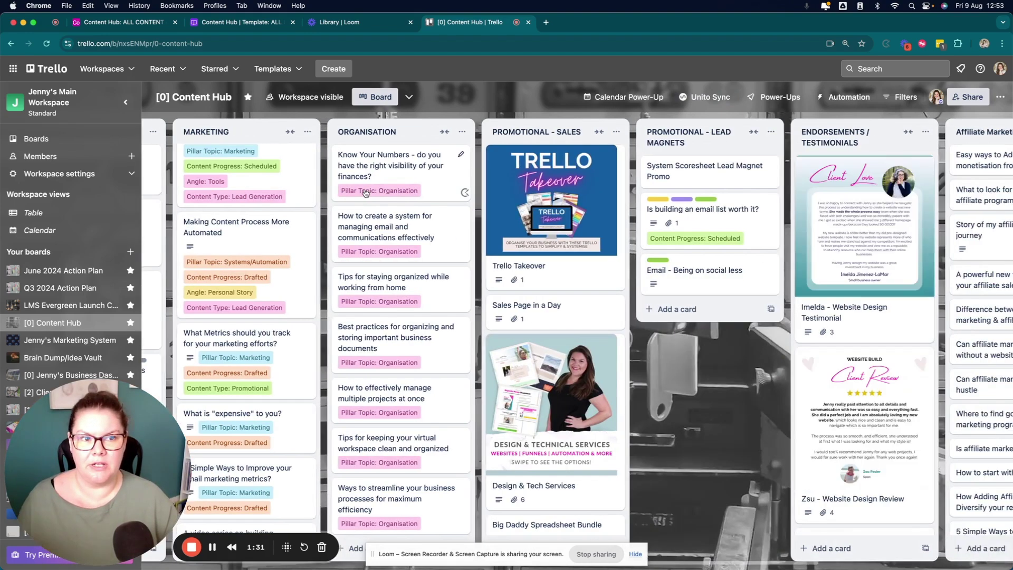
scroll(365, 193, left, 10)
scroll(365, 193, left, 1)
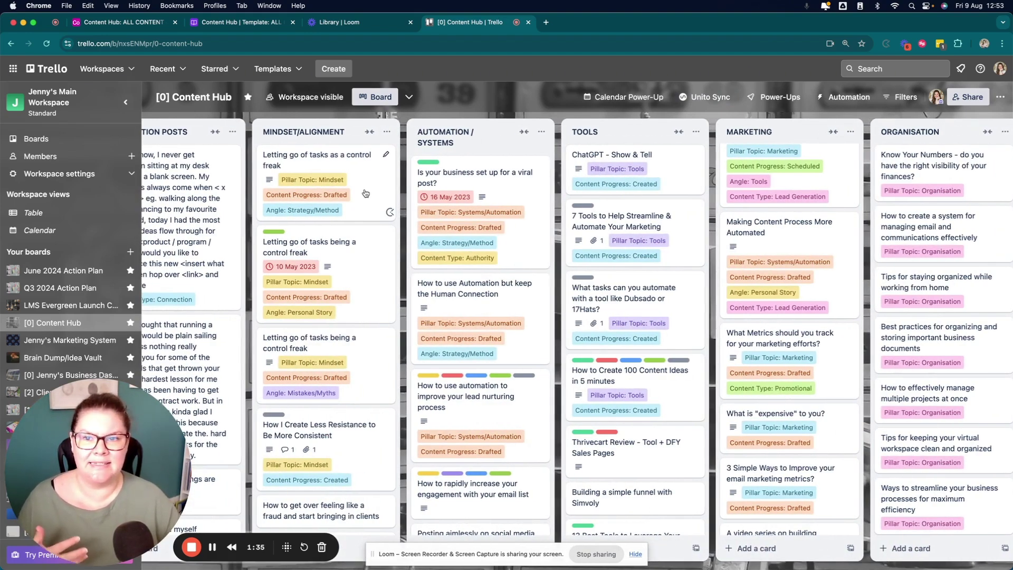
click(900, 97)
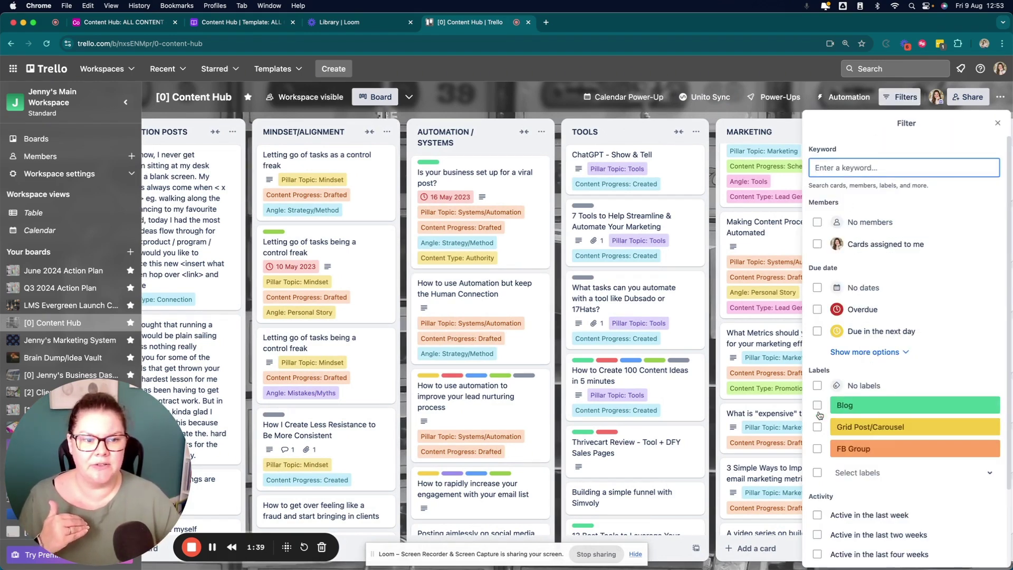
scroll(842, 378, down, 3)
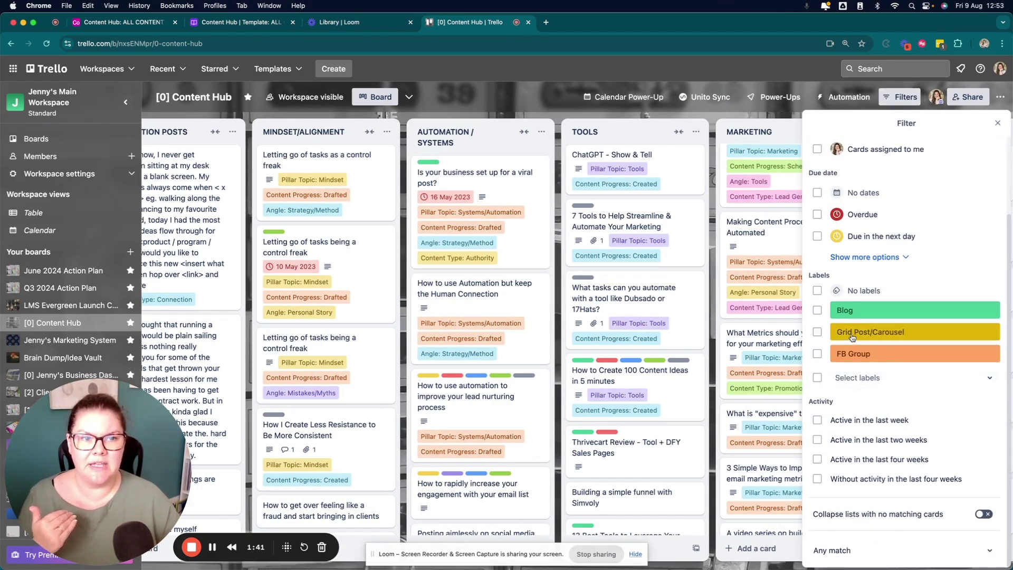
click(708, 120)
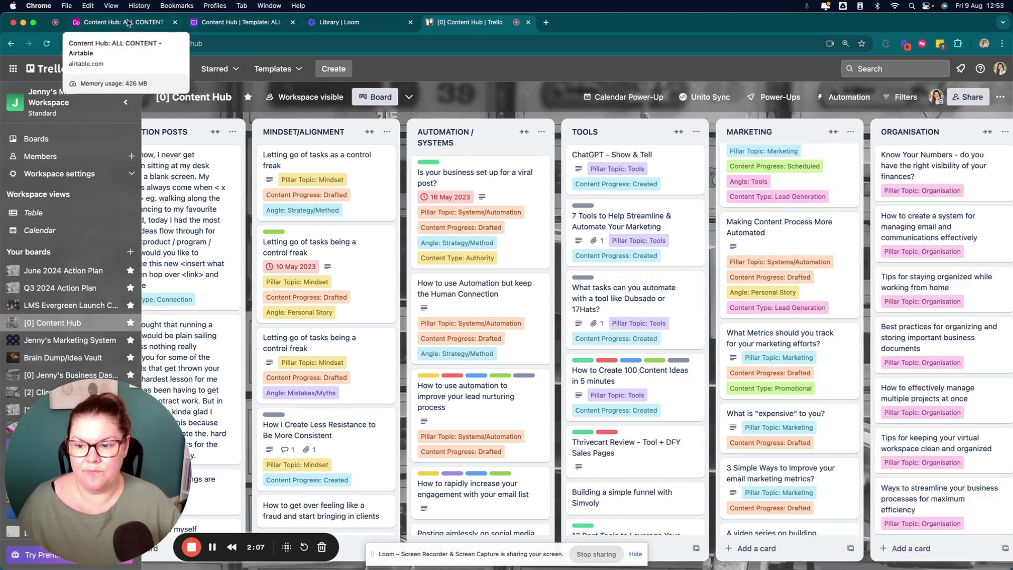
click(128, 23)
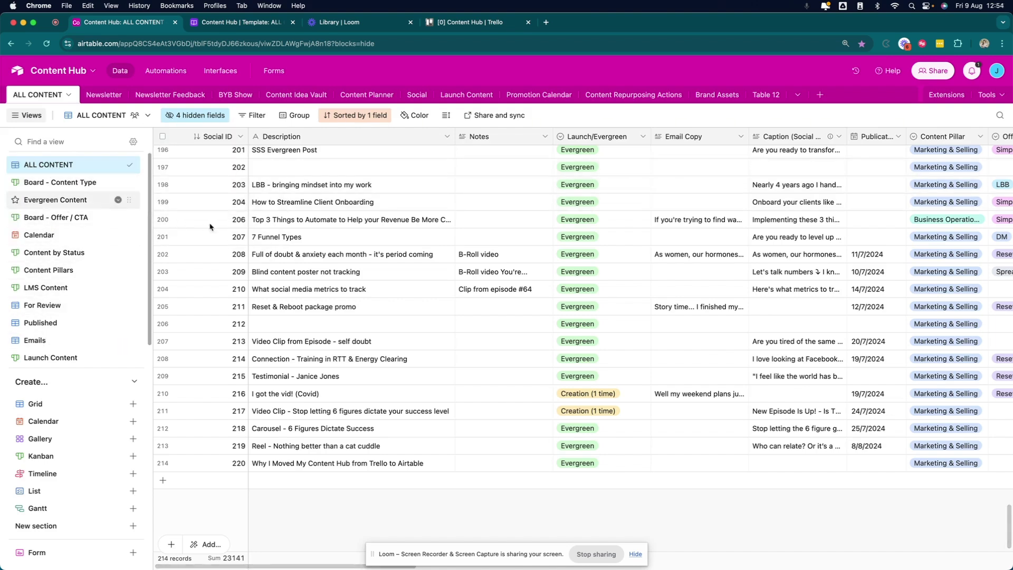
scroll(210, 226, up, 20)
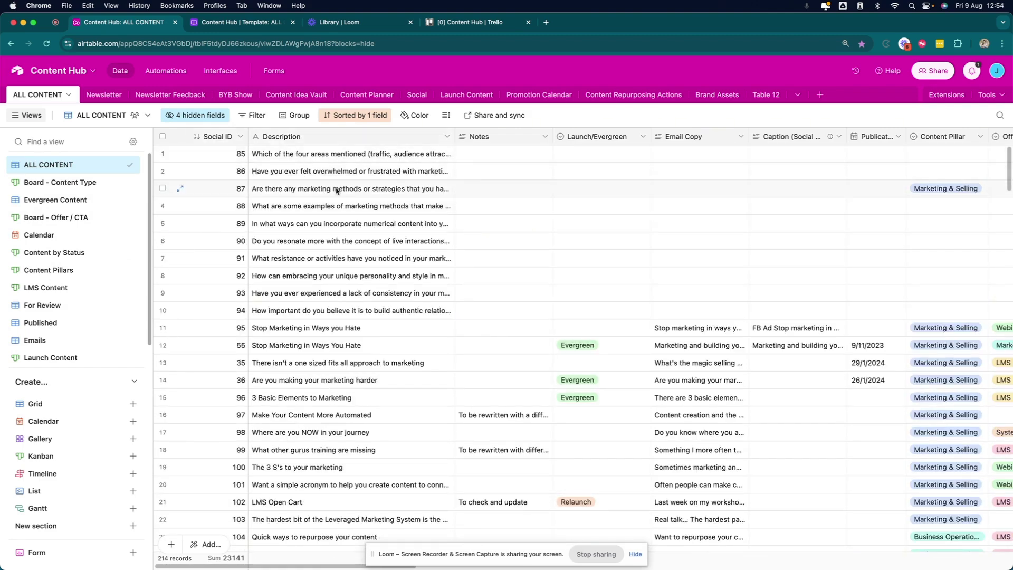
scroll(338, 195, right, 5)
scroll(344, 200, right, 2)
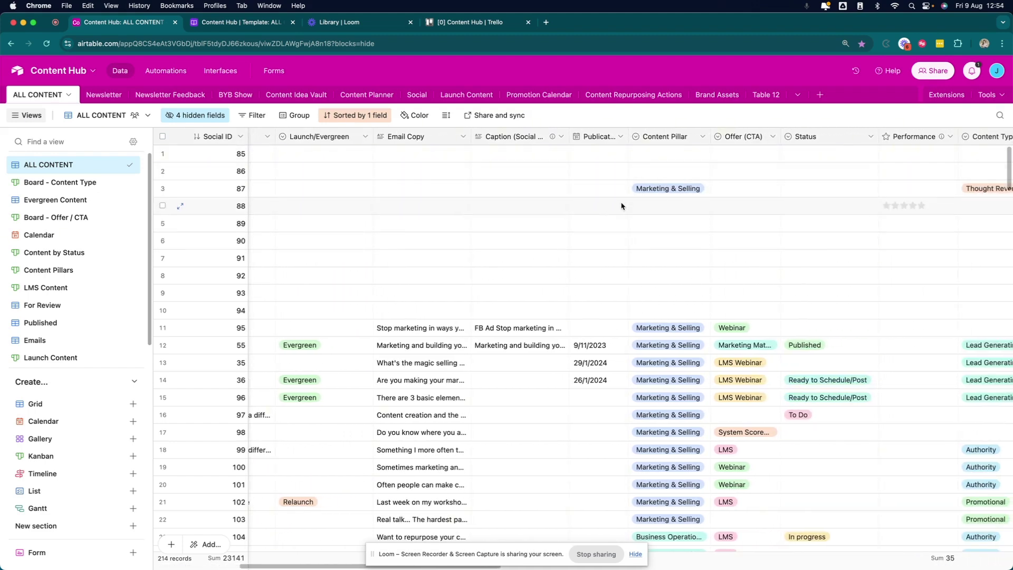
scroll(621, 206, left, 5)
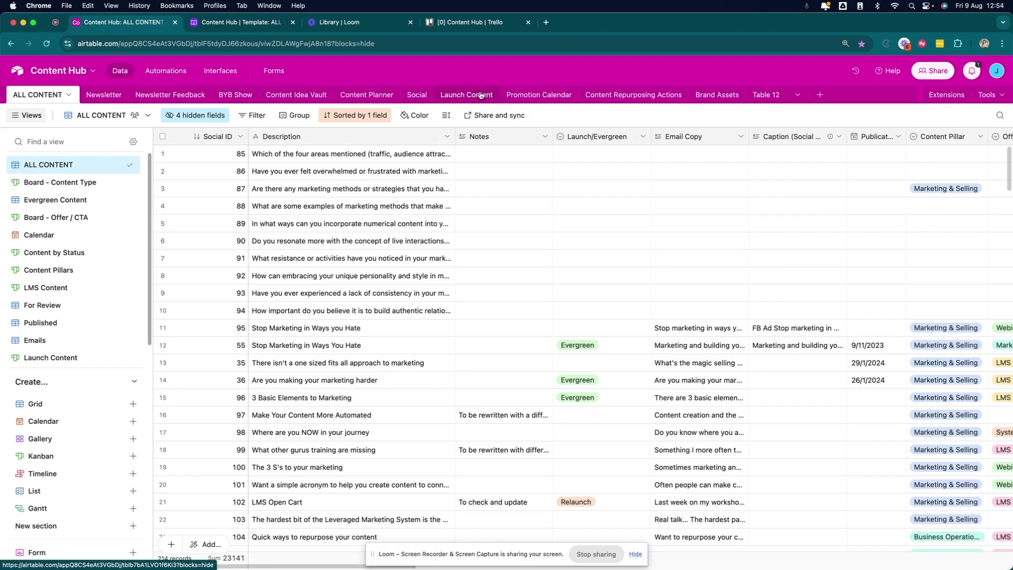
scroll(611, 199, right, 5)
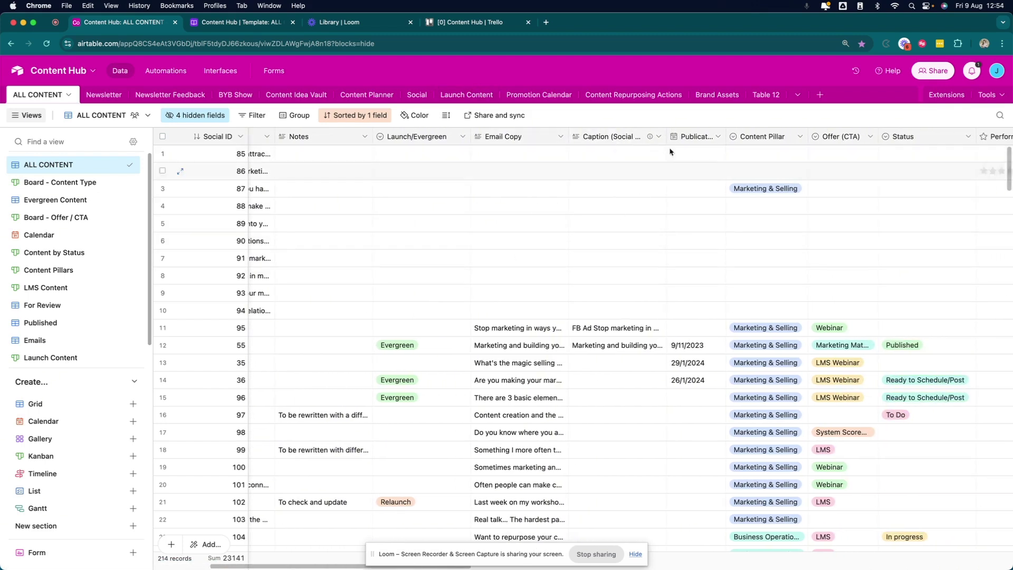
scroll(704, 213, right, 4)
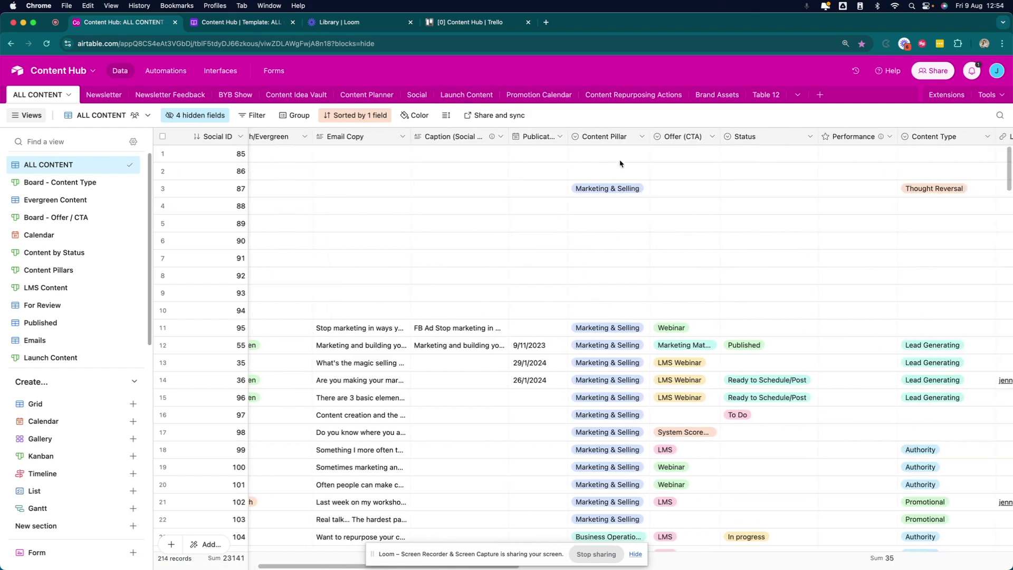
scroll(683, 264, right, 4)
scroll(634, 272, right, 5)
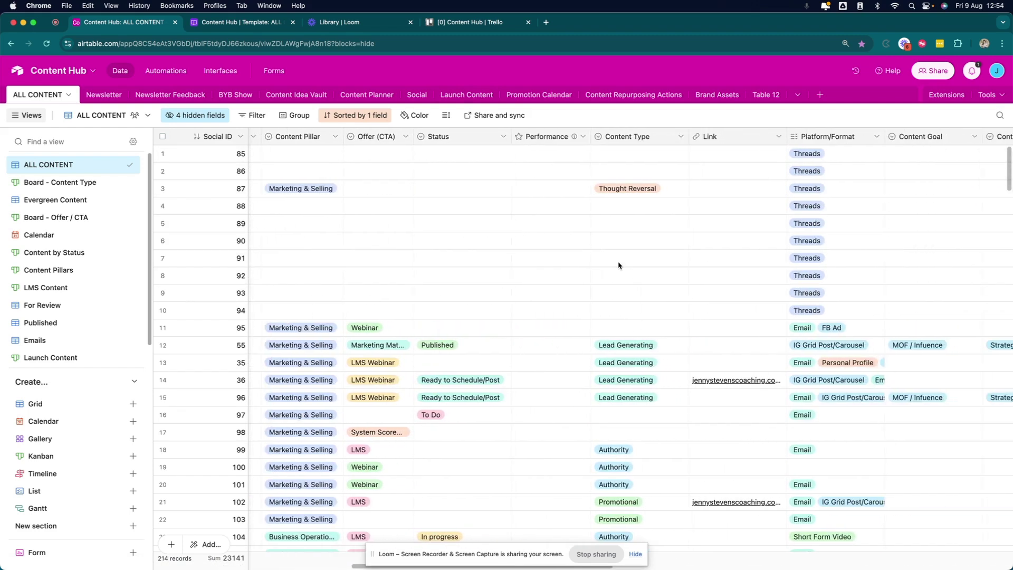
scroll(662, 282, right, 15)
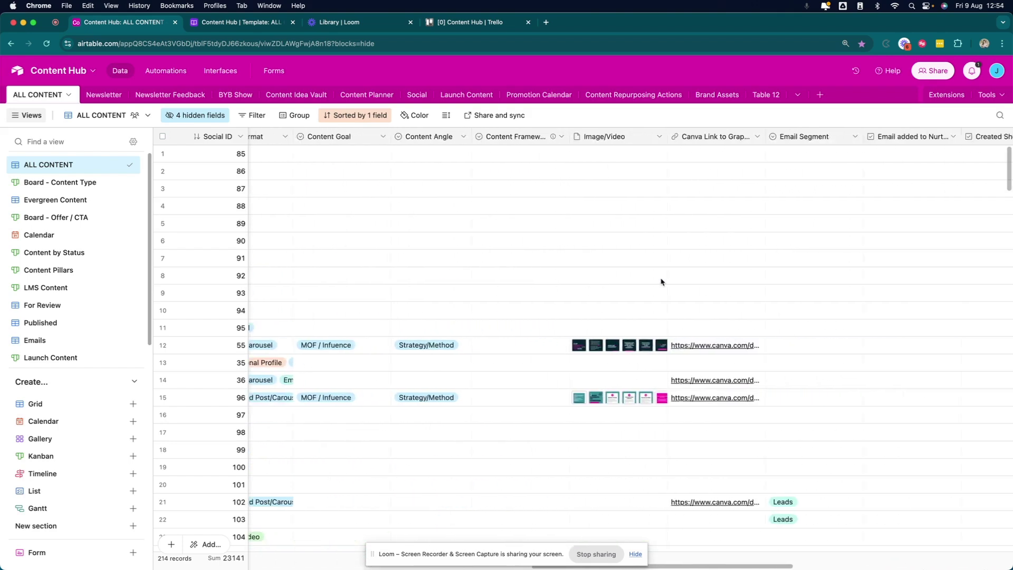
scroll(661, 282, left, 20)
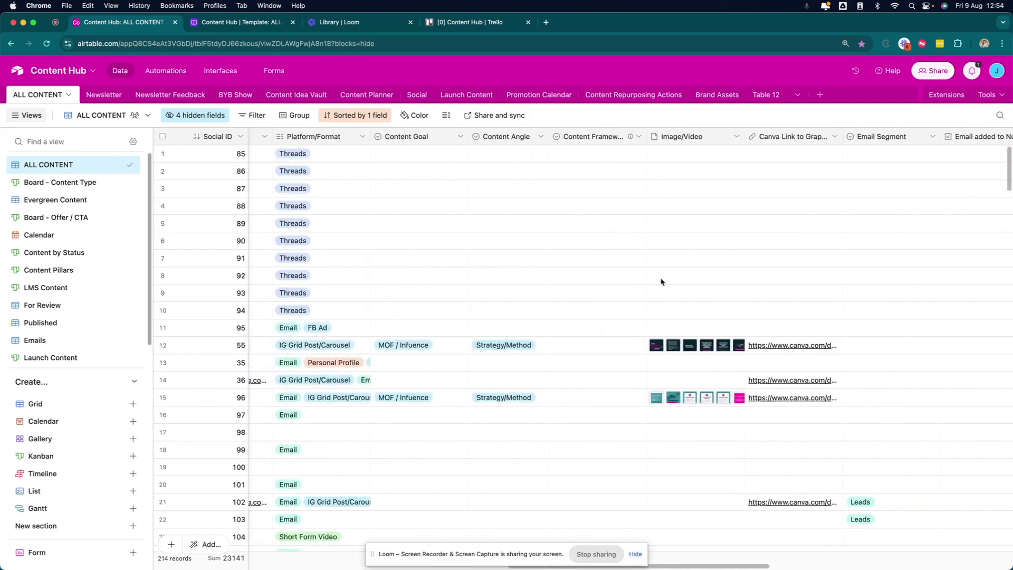
scroll(661, 282, left, 1)
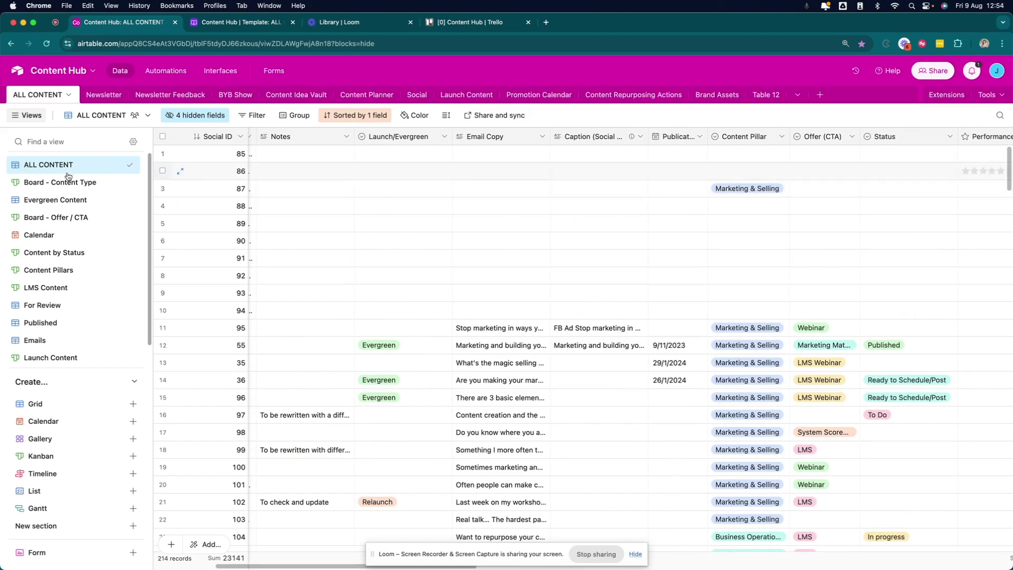
mouse_move(53, 167)
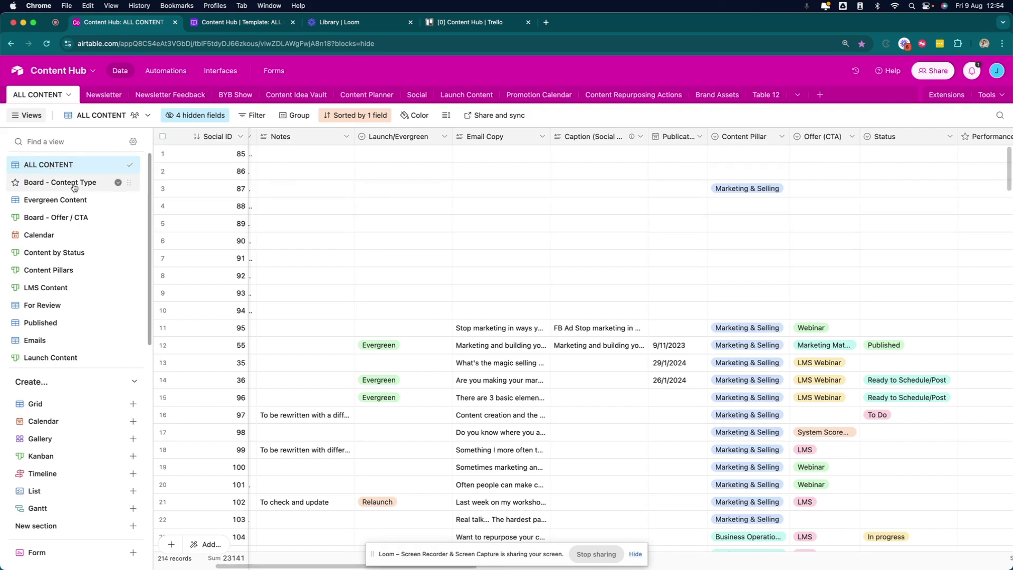
- Glance at Board - Content Type, then return to the ALL CONTENT grid and scroll its columns
click(68, 184)
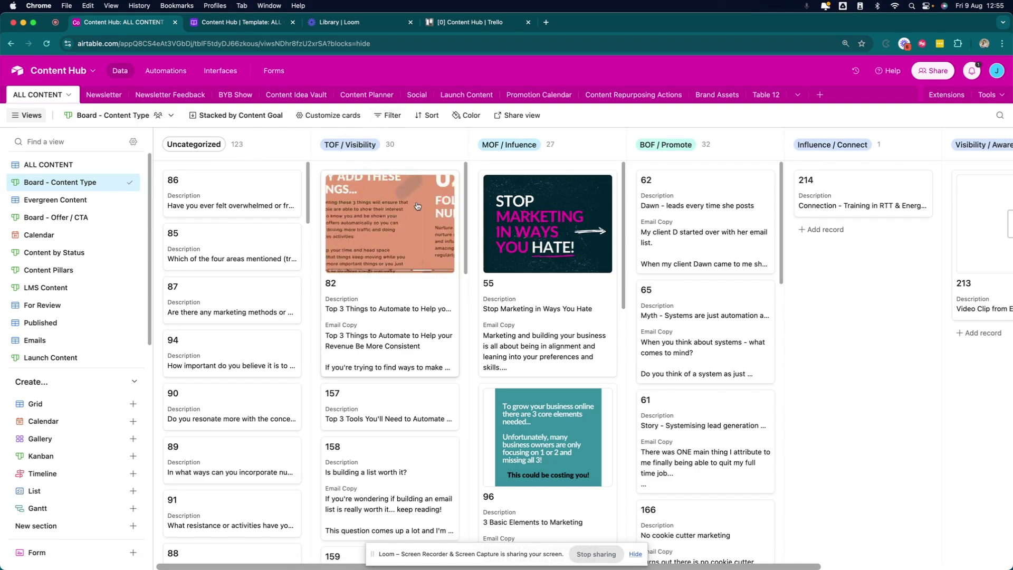
click(42, 165)
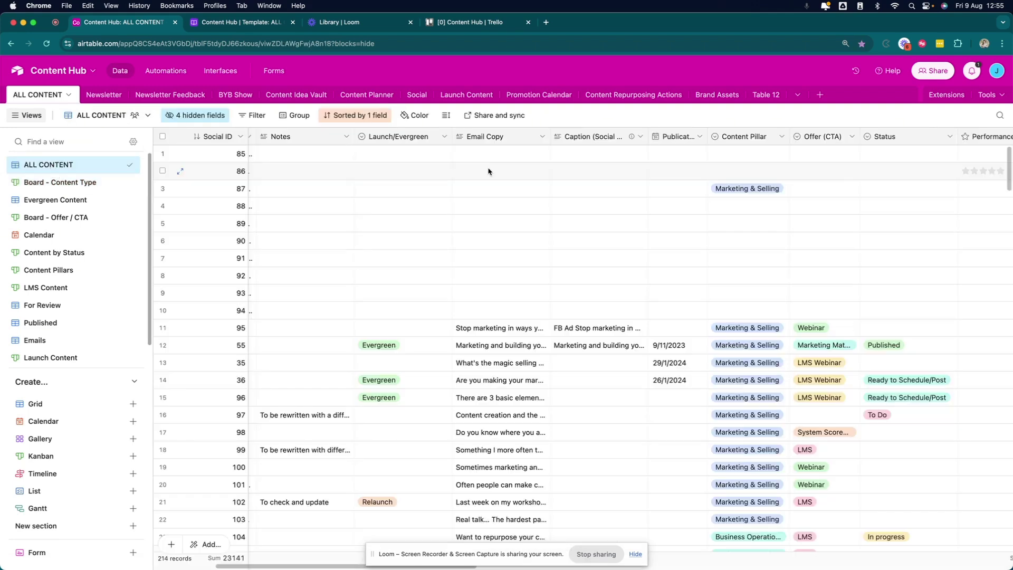
scroll(688, 168, right, 2)
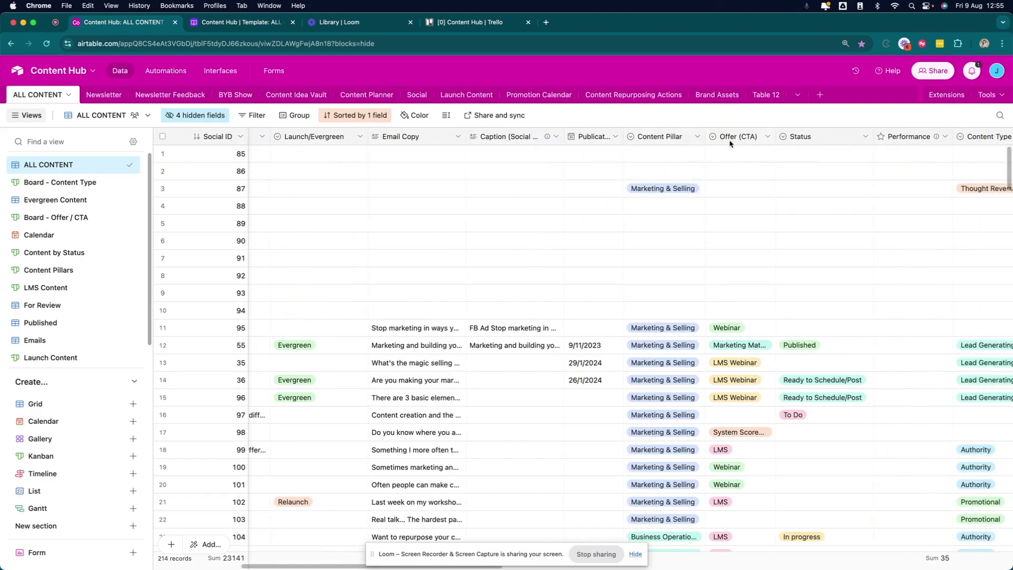
- Open the Board - Offer / CTA view and scroll across its offer columns
click(70, 218)
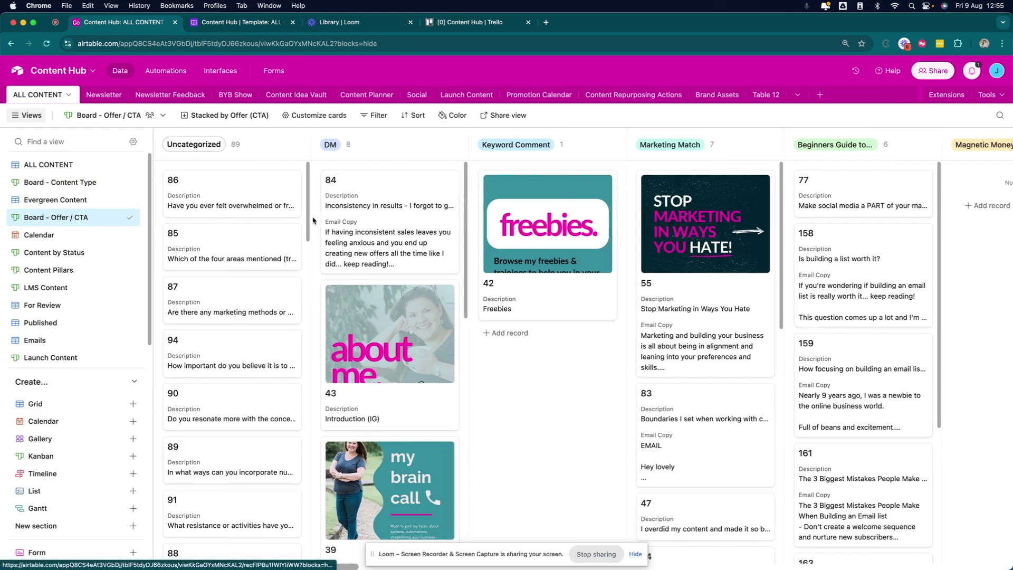
scroll(378, 258, right, 5)
scroll(378, 258, right, 10)
scroll(587, 279, right, 20)
scroll(639, 261, right, 17)
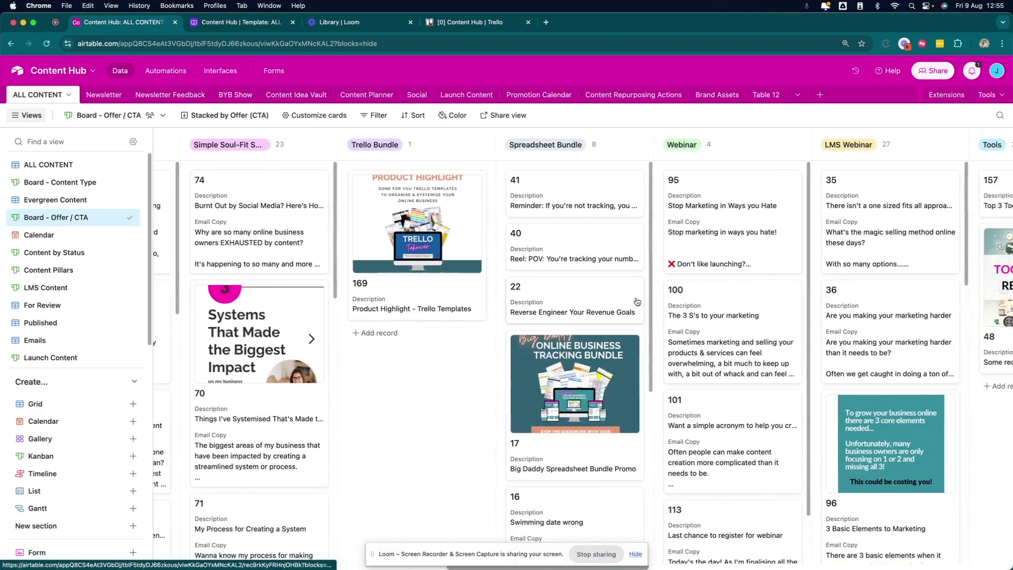
scroll(638, 253, right, 20)
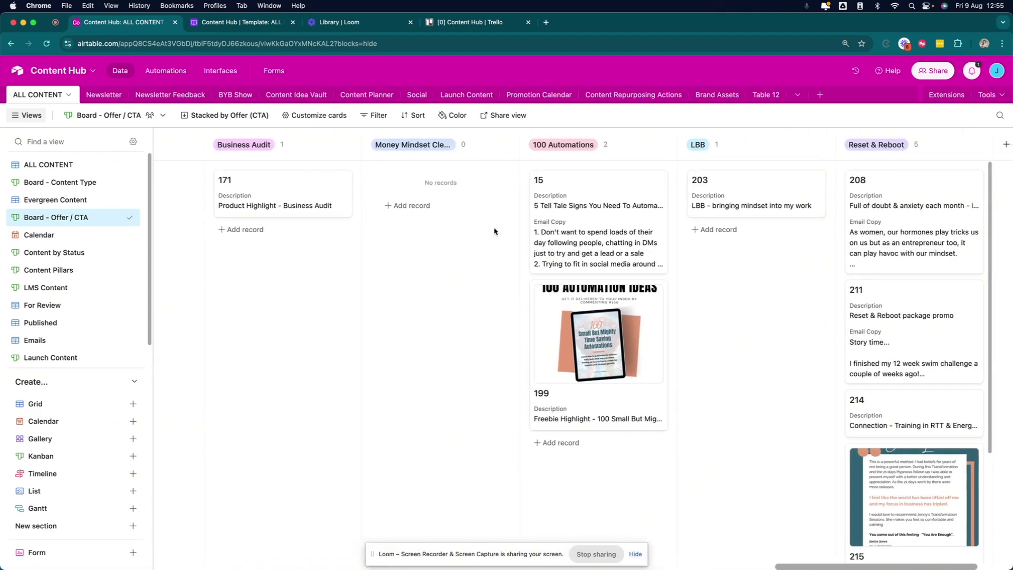
scroll(686, 241, right, 3)
scroll(573, 236, left, 20)
scroll(573, 235, left, 20)
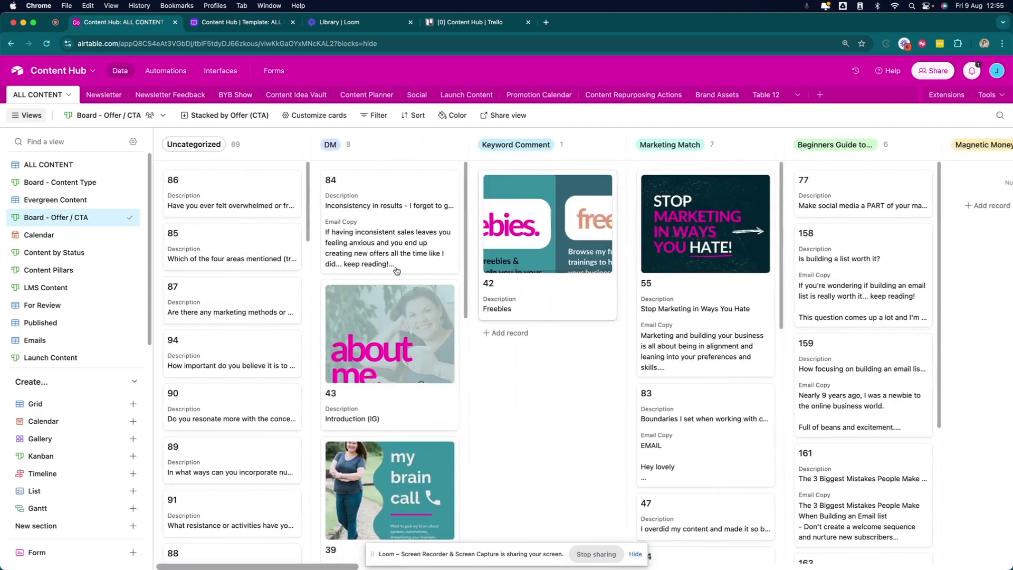
scroll(608, 253, right, 10)
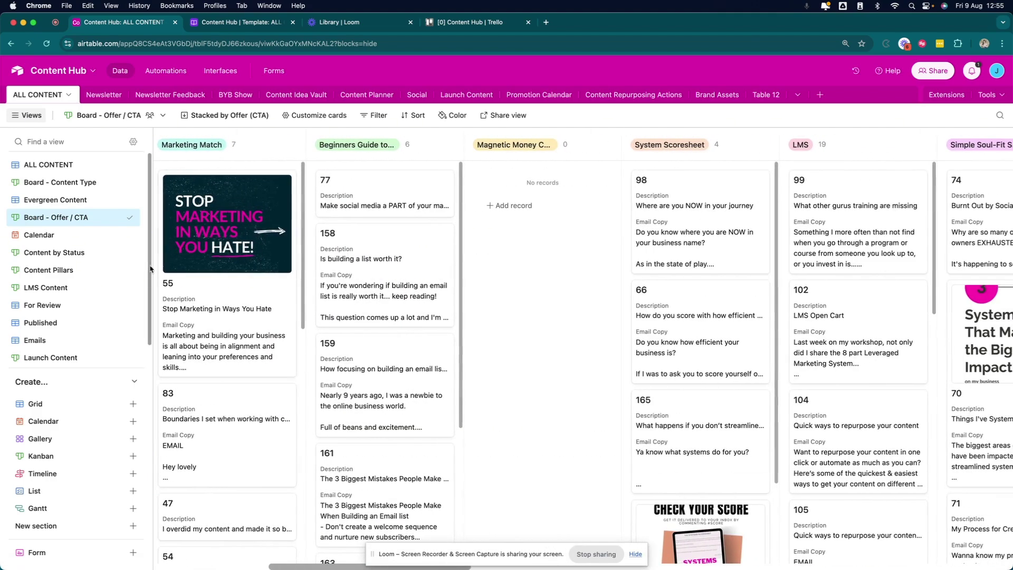
scroll(335, 269, left, 4)
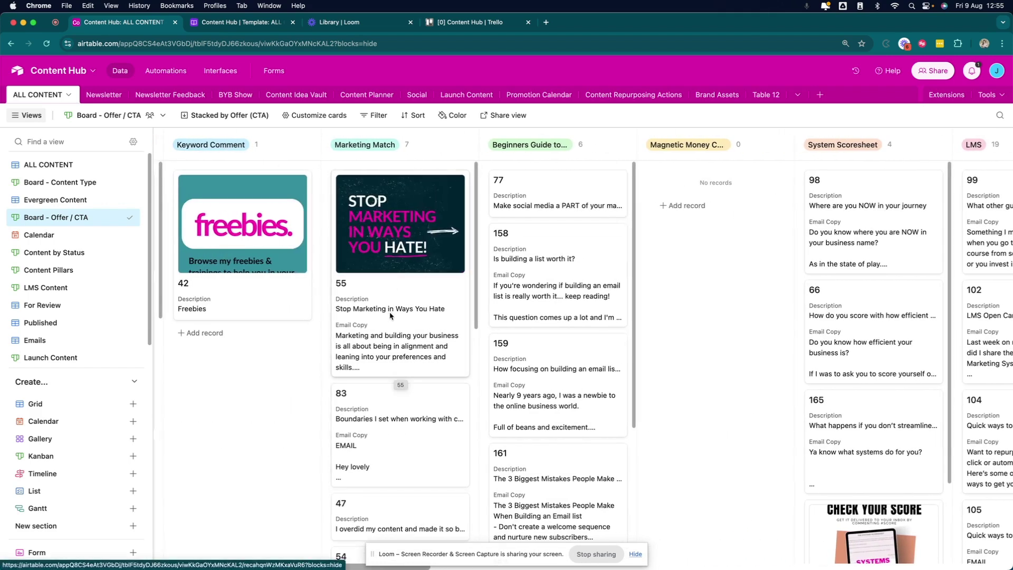
- Scan the Offer / CTA board's cards and check its filter conditions, which are empty
scroll(390, 316, down, 10)
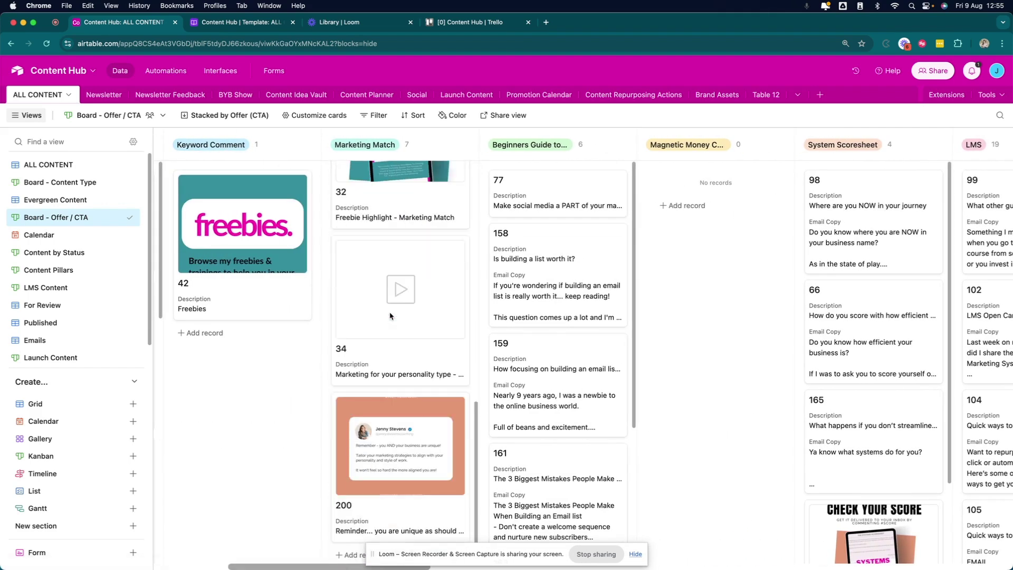
scroll(390, 316, up, 10)
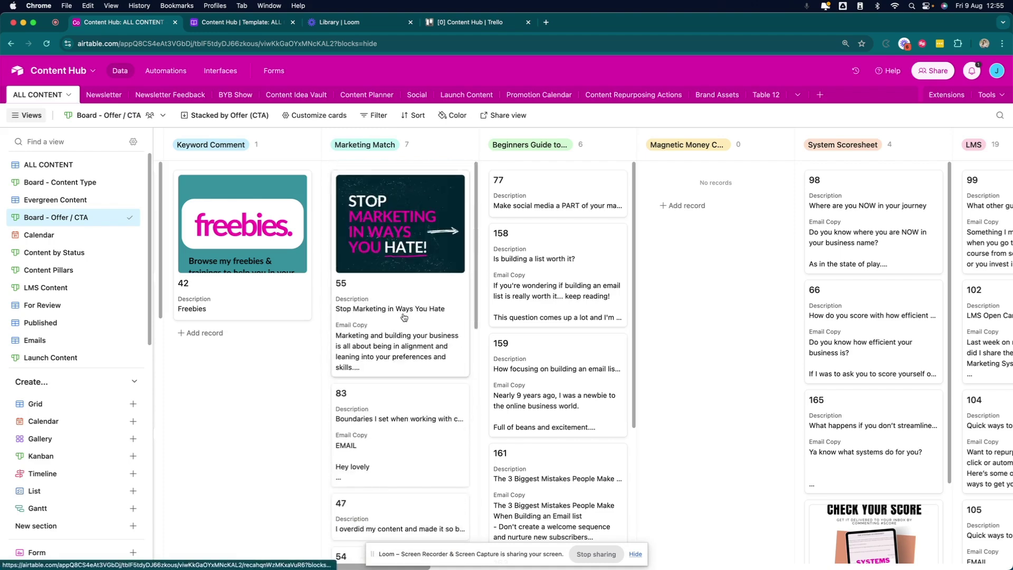
scroll(404, 317, right, 20)
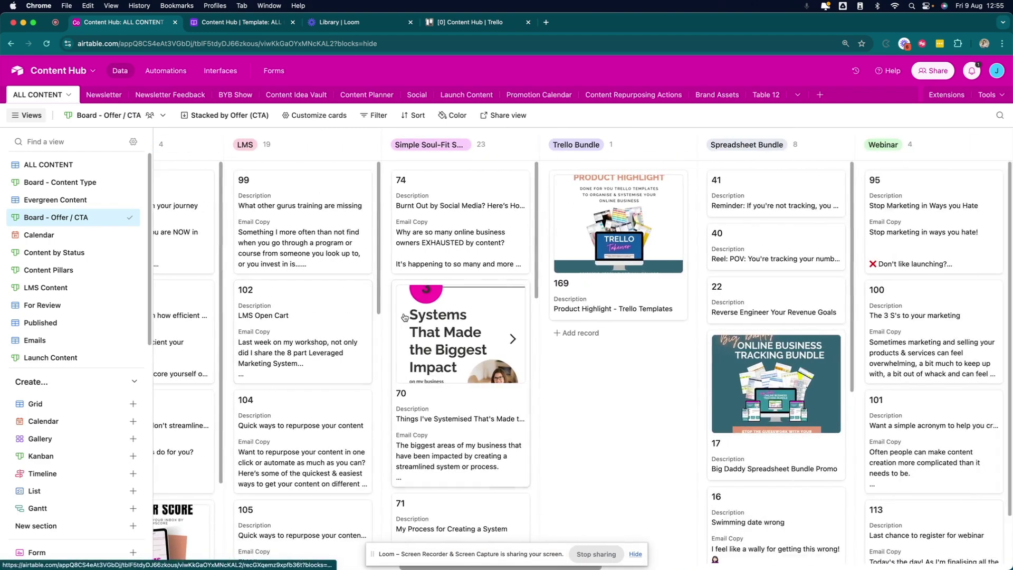
scroll(404, 318, right, 19)
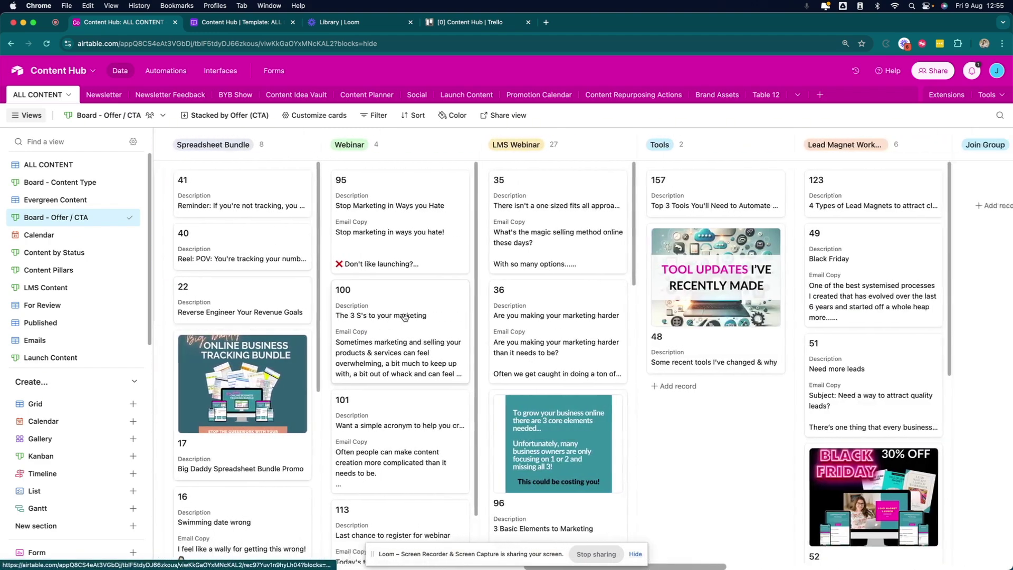
scroll(461, 317, right, 2)
scroll(510, 304, down, 15)
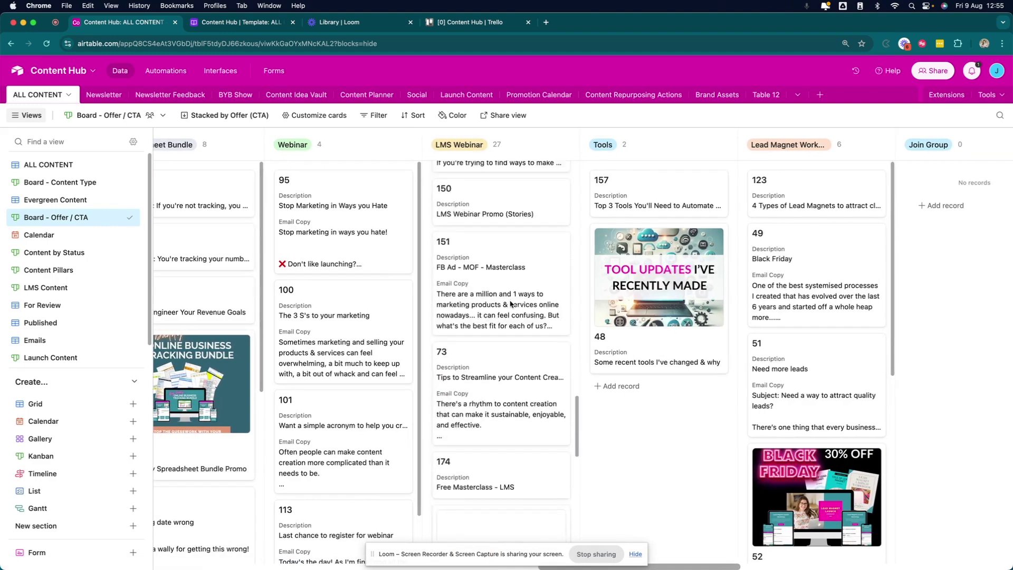
scroll(510, 304, up, 10)
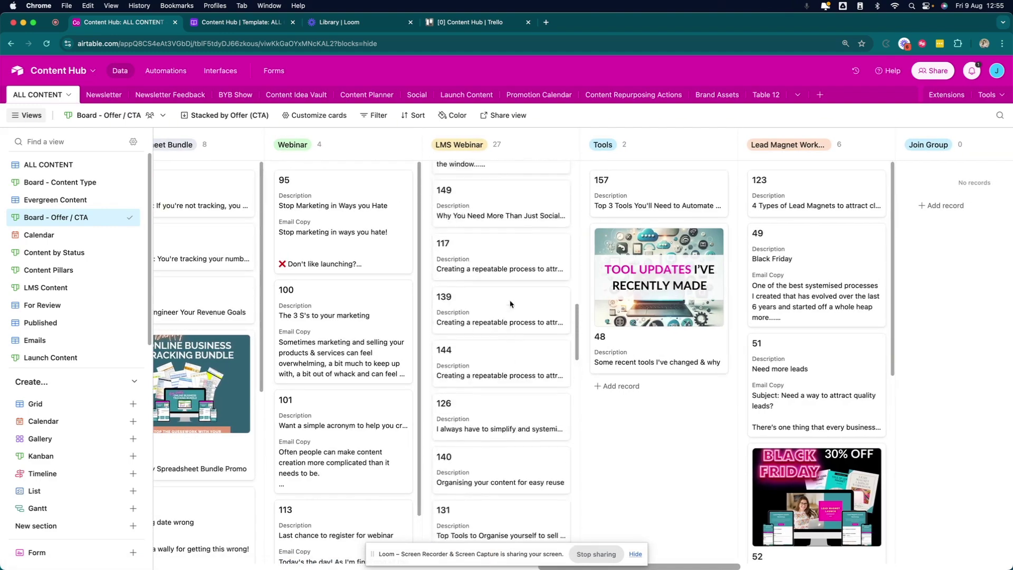
scroll(510, 304, down, 10)
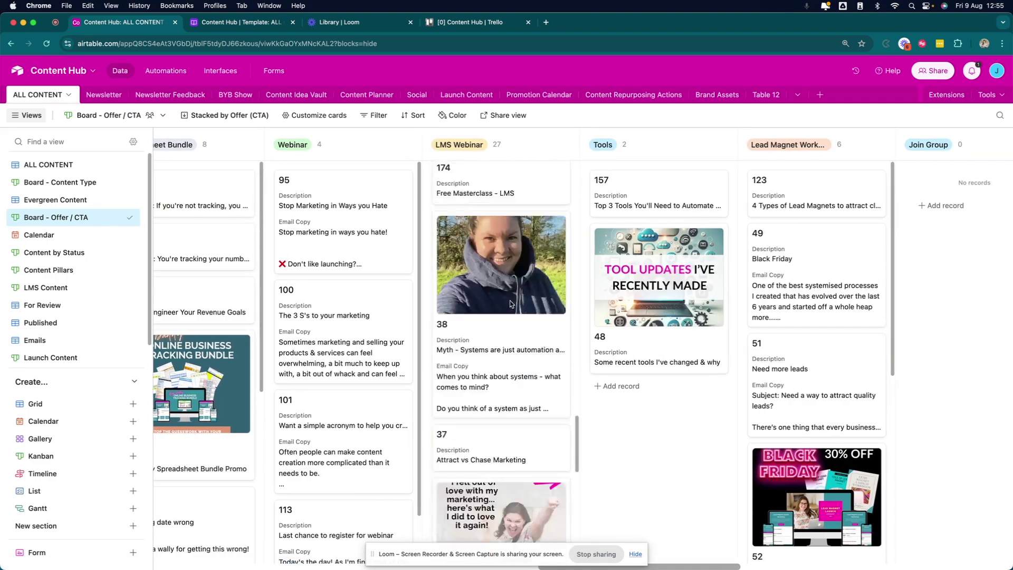
scroll(512, 289, down, 5)
scroll(511, 295, left, 15)
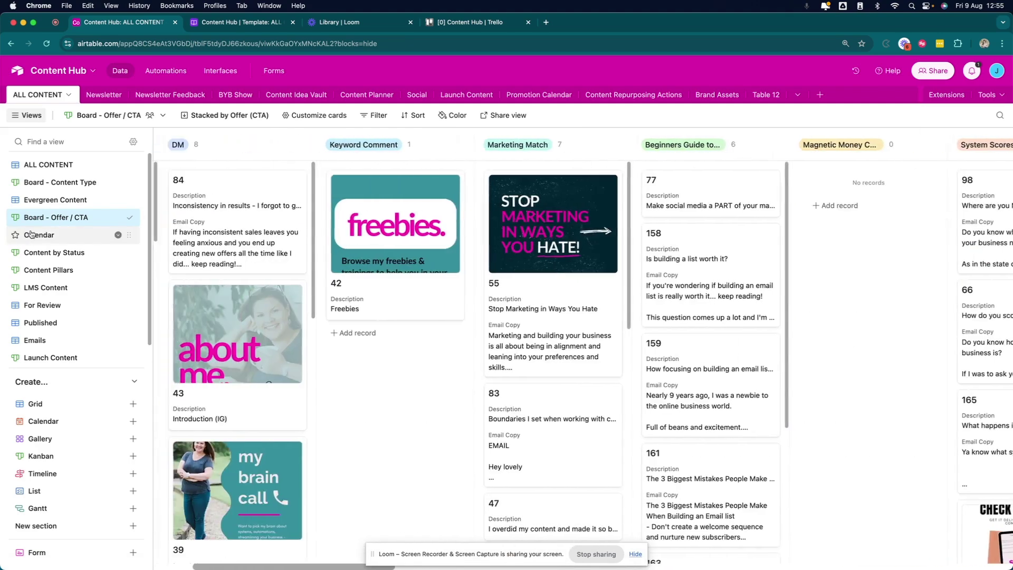
click(378, 117)
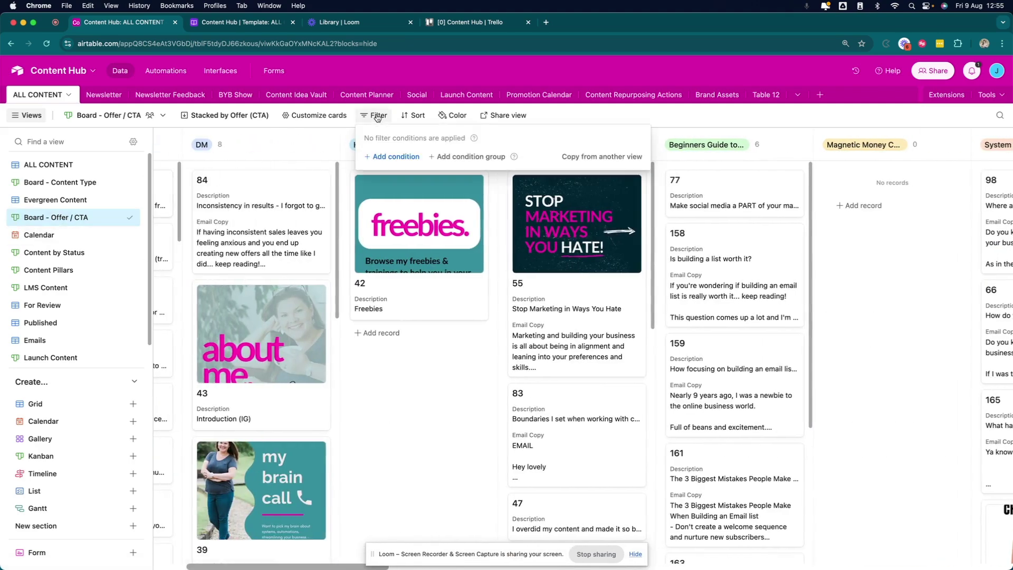
click(420, 348)
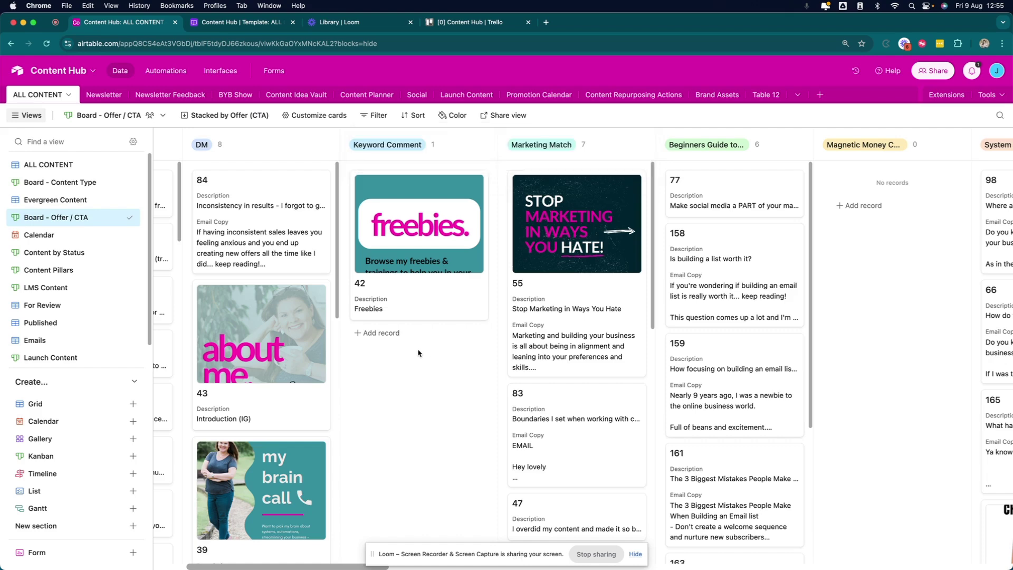
- Switch through the Calendar and Content by Status views to the Content Pillars board
click(42, 236)
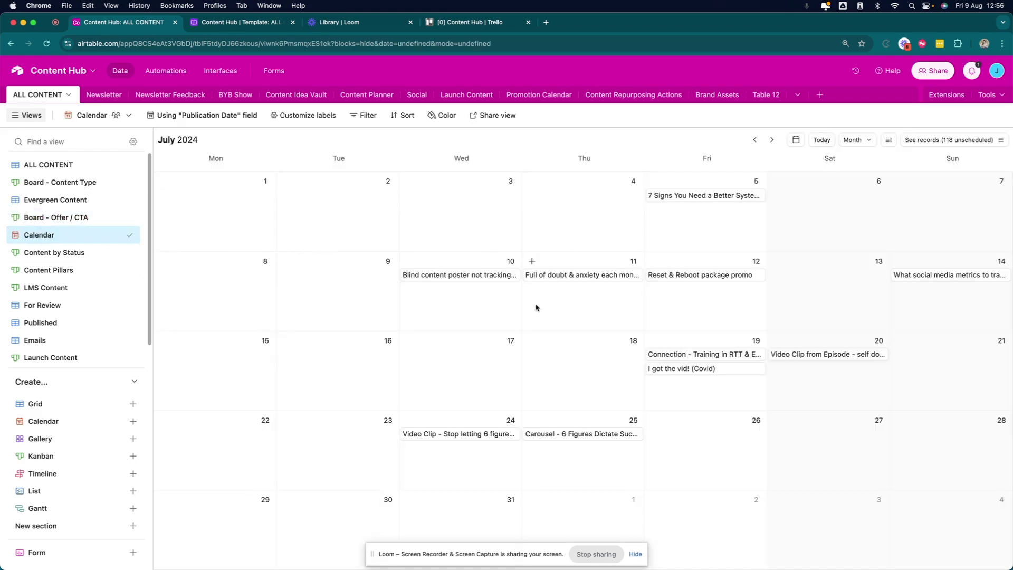
click(113, 253)
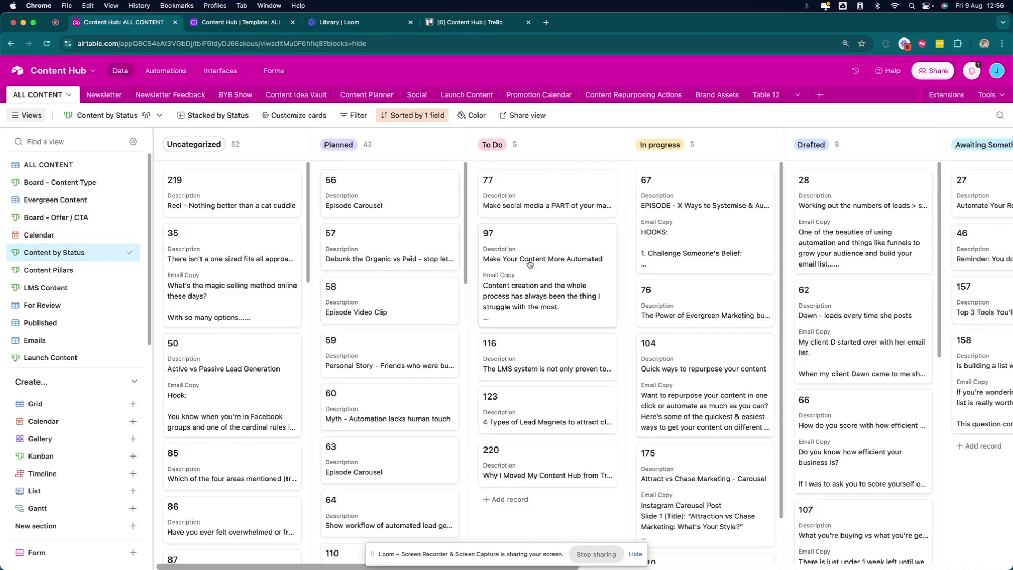
scroll(527, 269, right, 10)
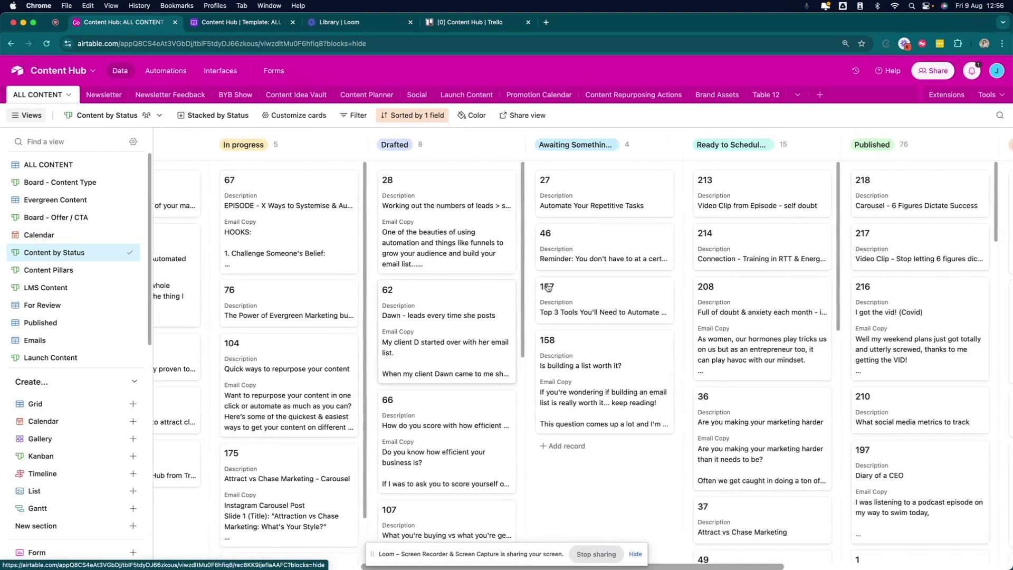
scroll(580, 217, right, 5)
scroll(608, 222, left, 15)
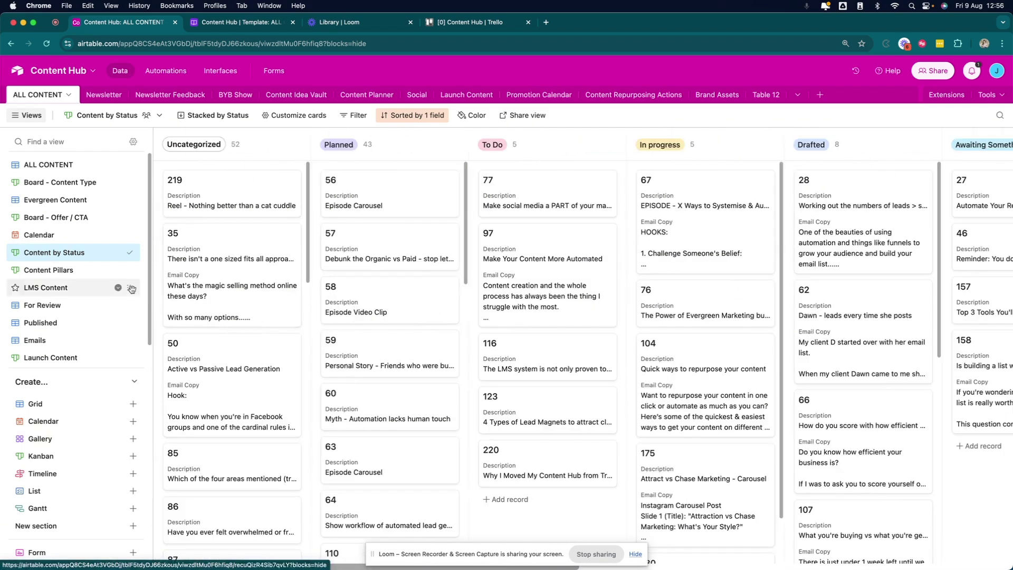
click(55, 271)
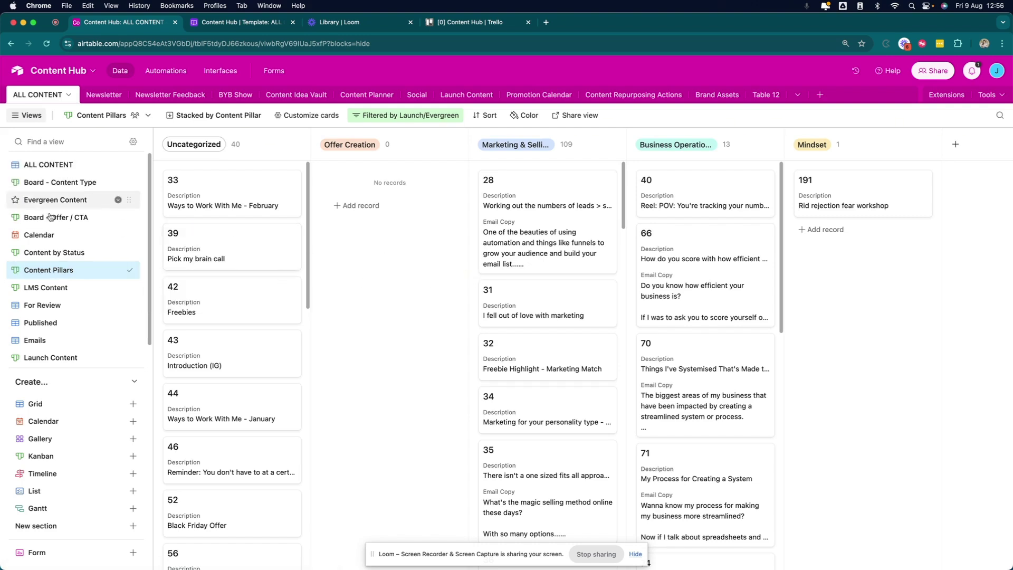
scroll(48, 229, down, 1)
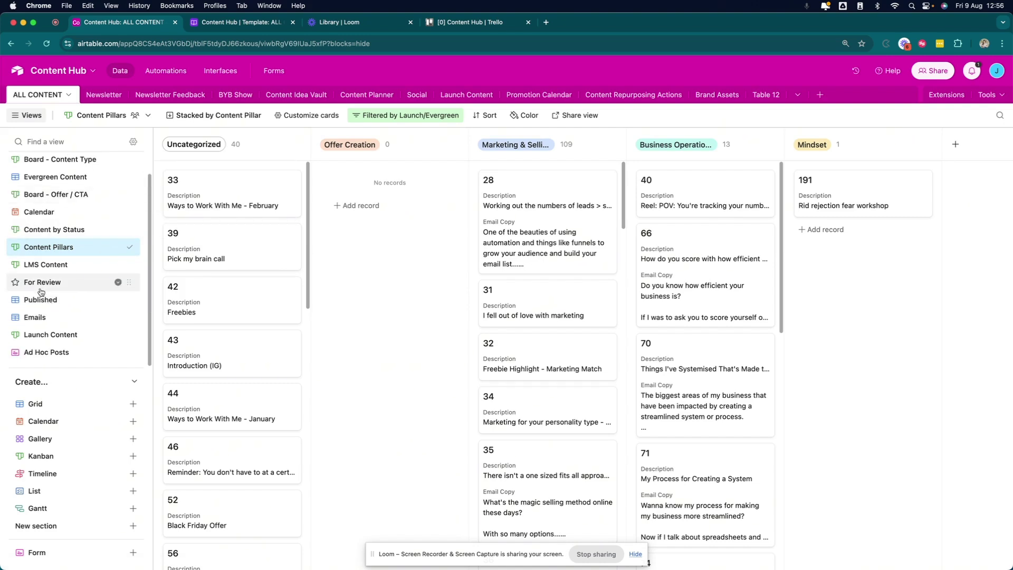
mouse_move(40, 291)
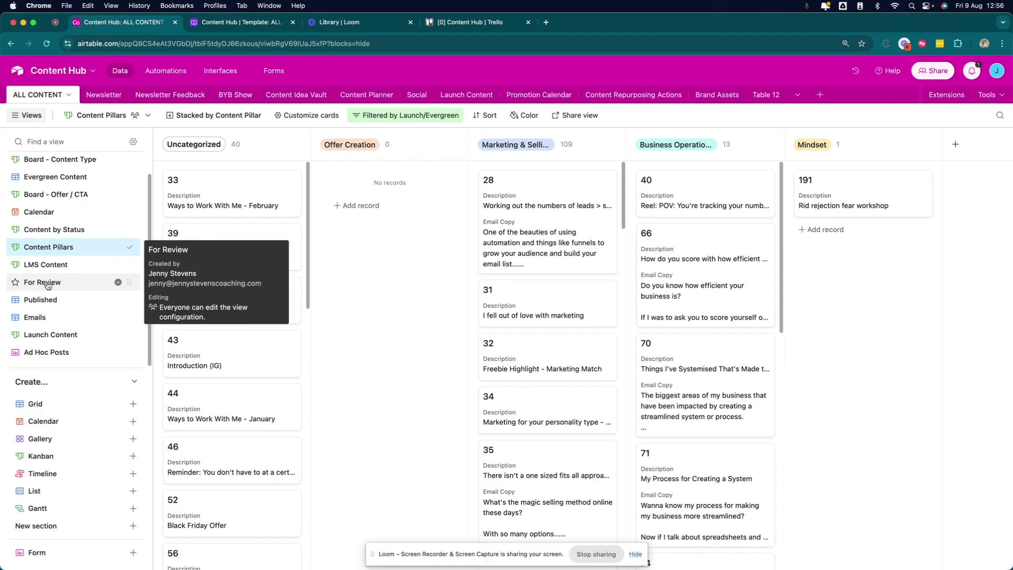
- Open the For Review view and scroll through its records
click(45, 283)
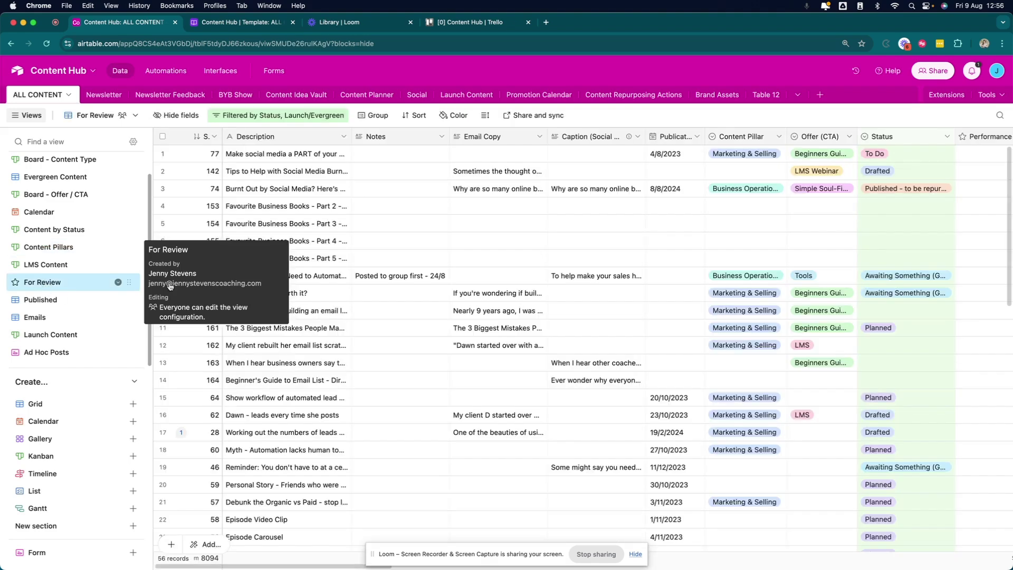
scroll(383, 242, down, 5)
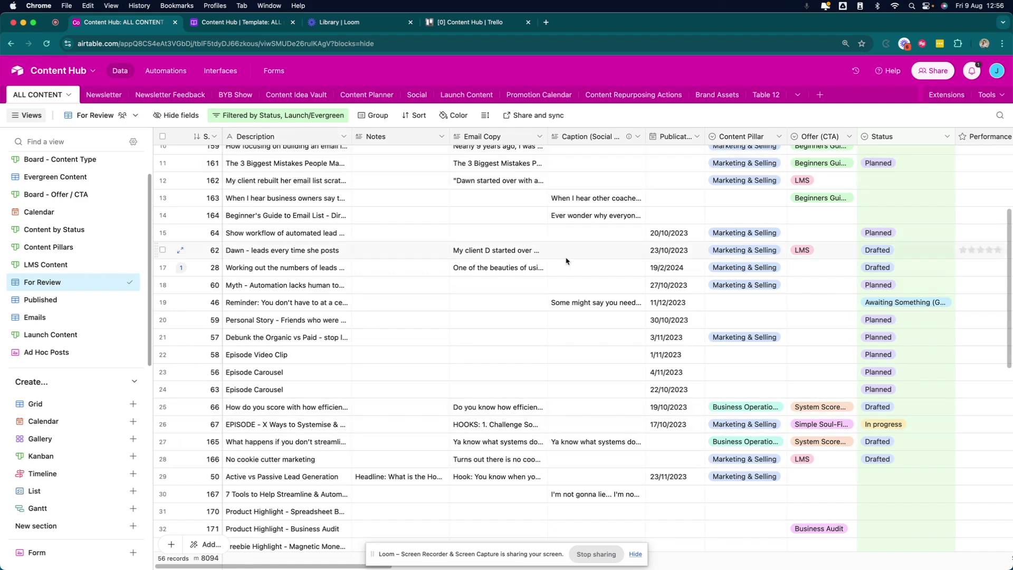
scroll(827, 274, right, 5)
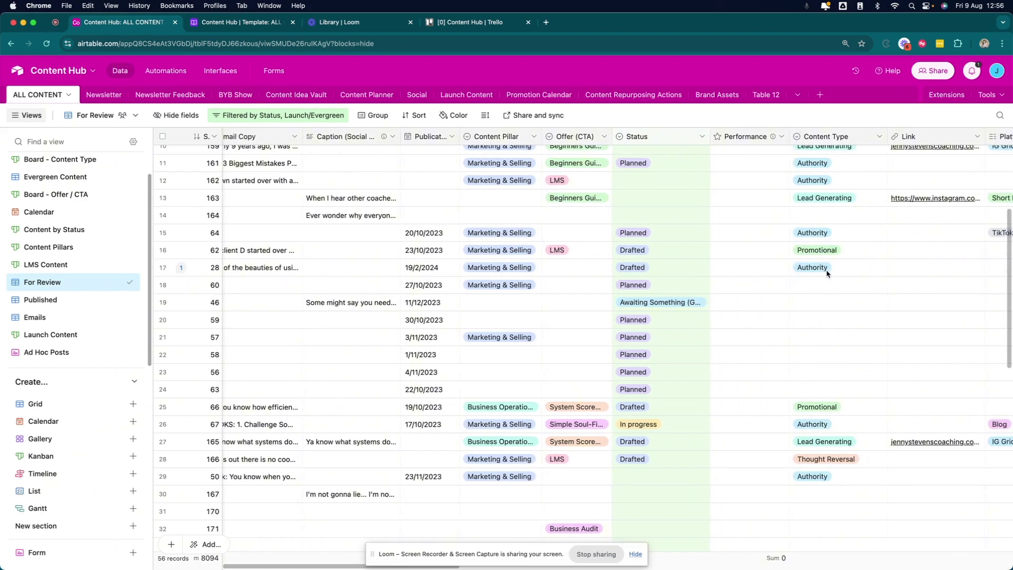
scroll(595, 264, left, 5)
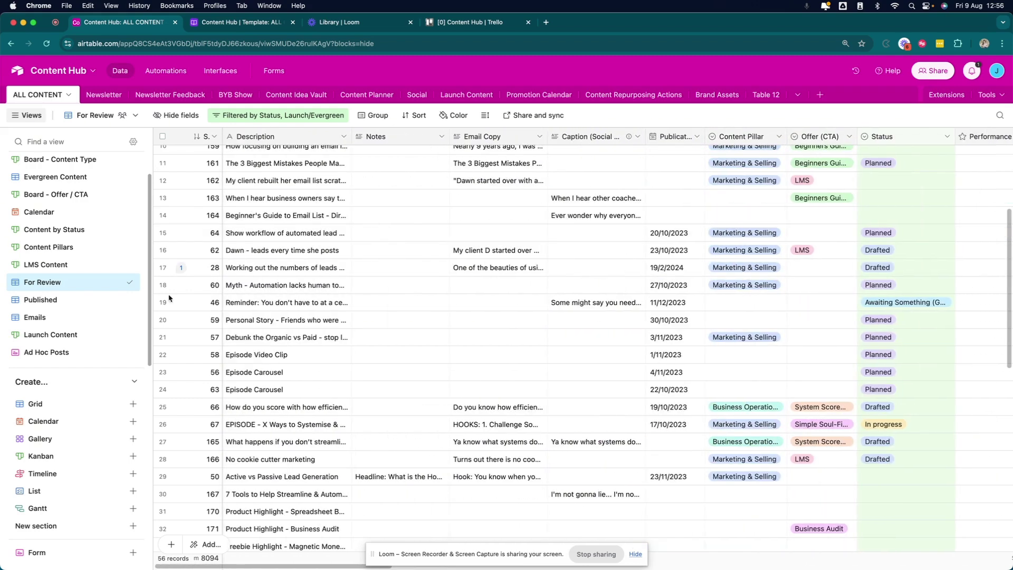
- Look at the Published and Email views, then open the Ad Hoc Posts form view
click(47, 301)
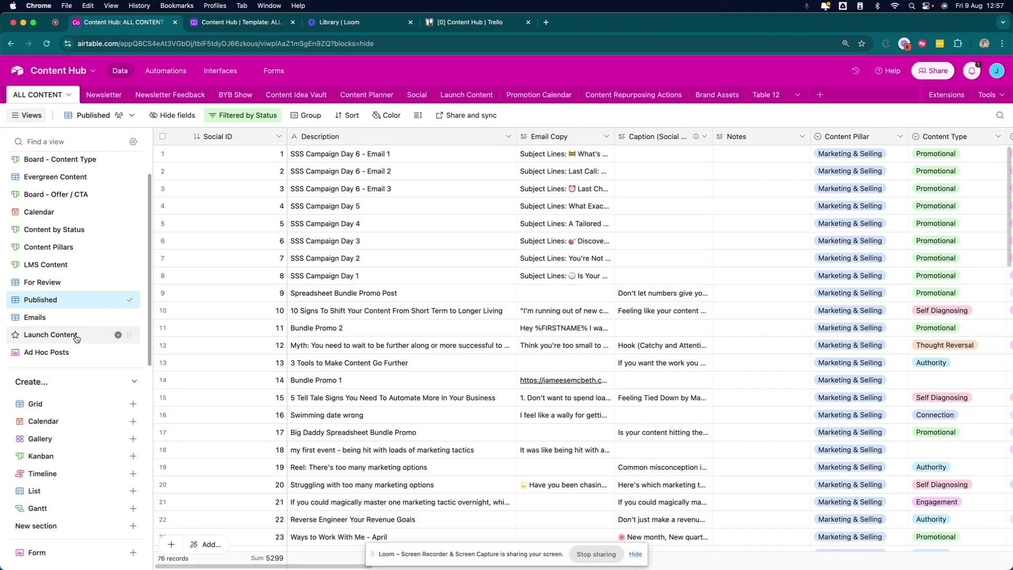
click(58, 321)
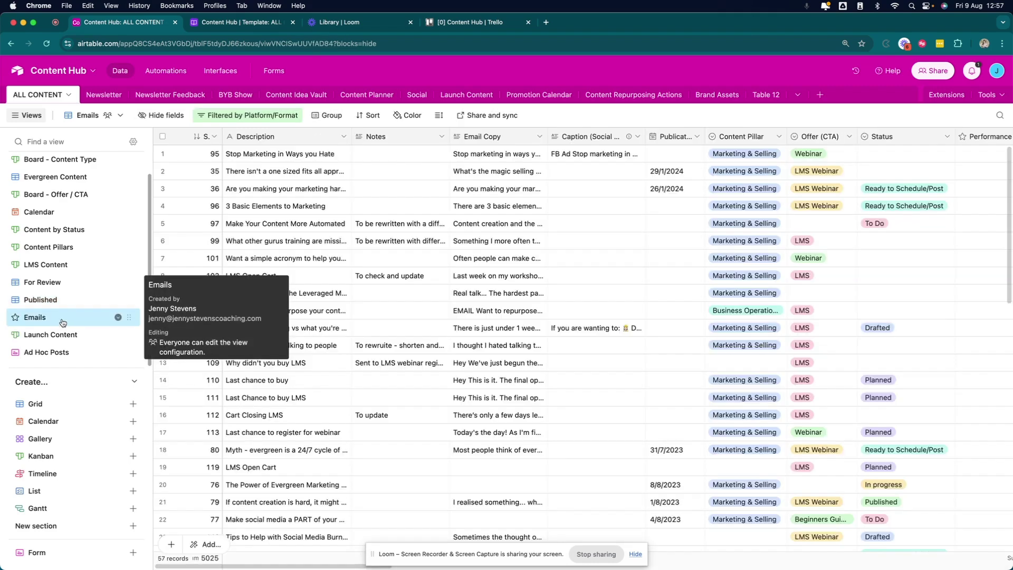
scroll(334, 276, down, 10)
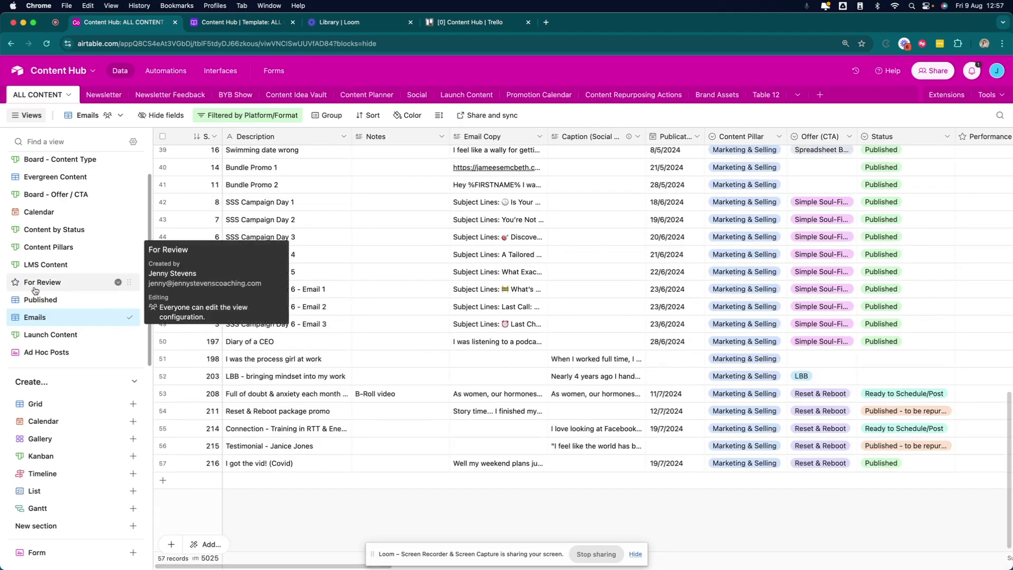
scroll(33, 287, up, 1)
scroll(32, 278, down, 1)
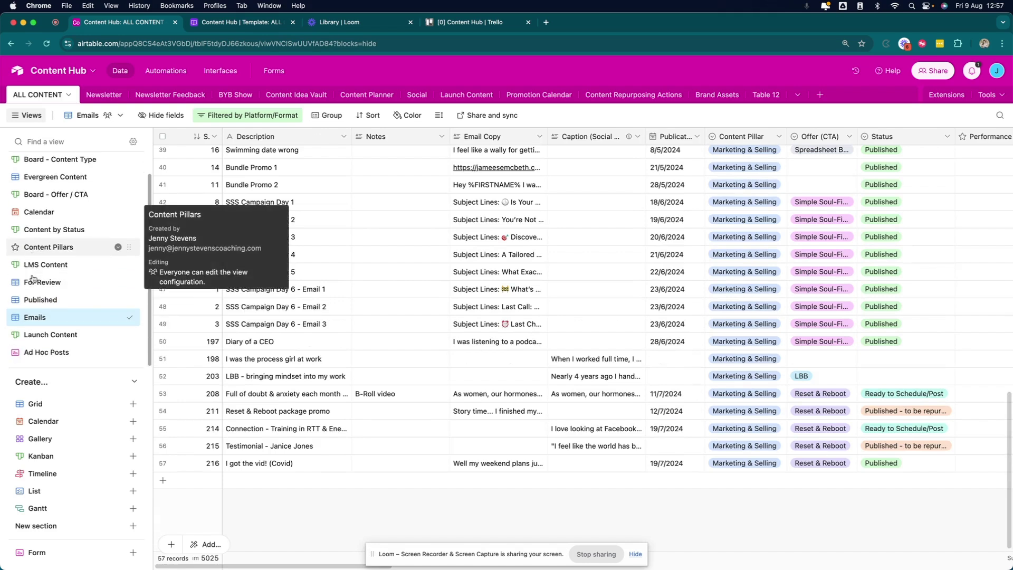
click(41, 352)
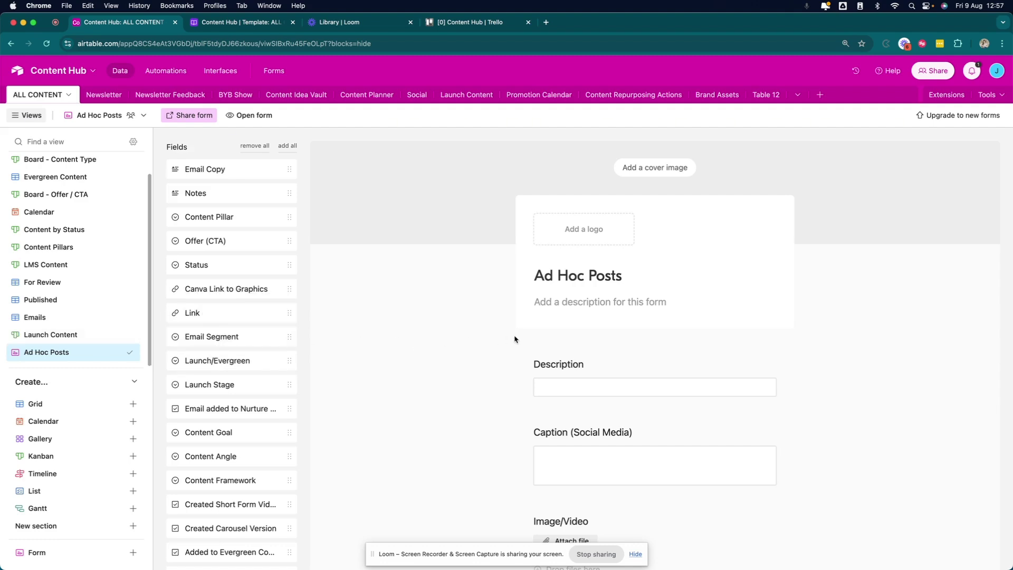
- Scroll the Views sidebar back up and open the Content Planner table's grid
scroll(515, 339, down, 9)
scroll(514, 339, up, 5)
scroll(515, 339, up, 4)
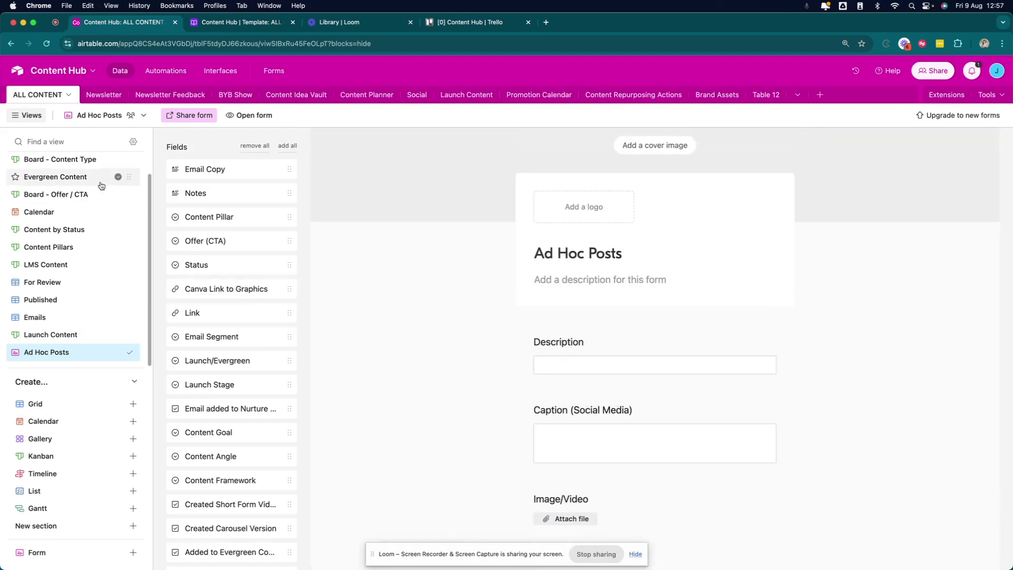
scroll(97, 185, up, 1)
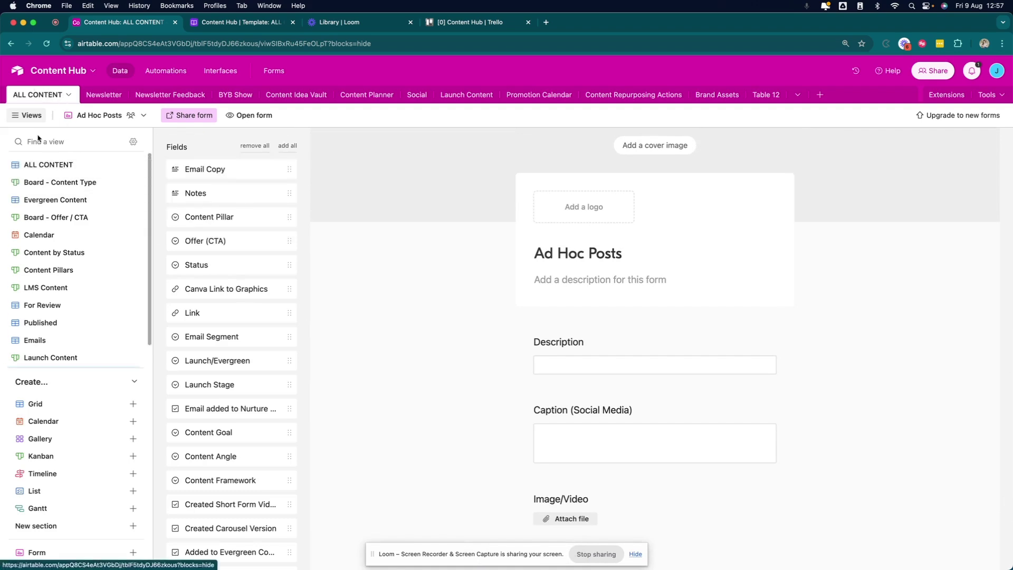
mouse_move(45, 253)
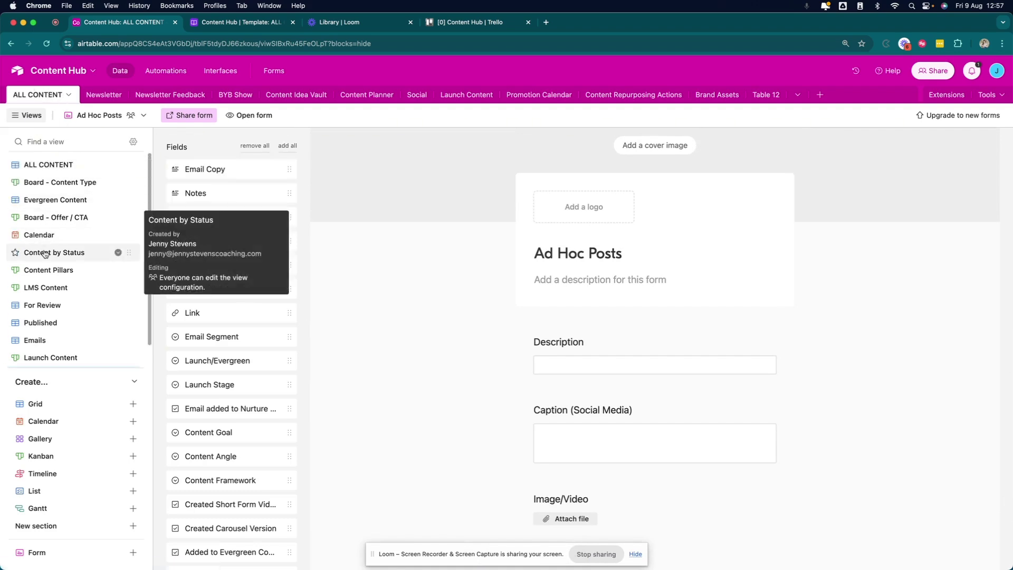
click(374, 98)
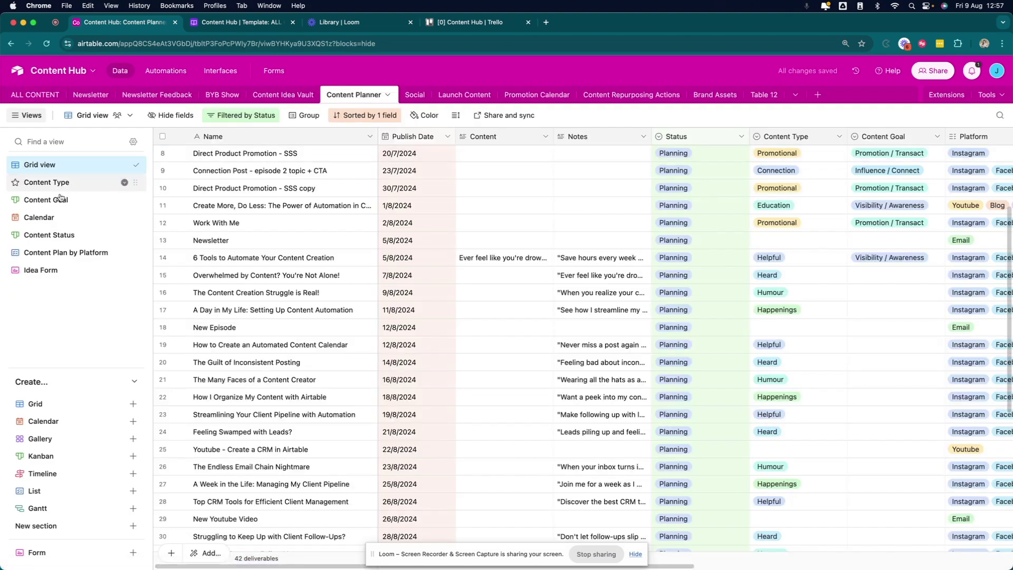
- Preview the Content Planner's Content Goal, Content Status, Calendar and Content Type views
mouse_move(59, 201)
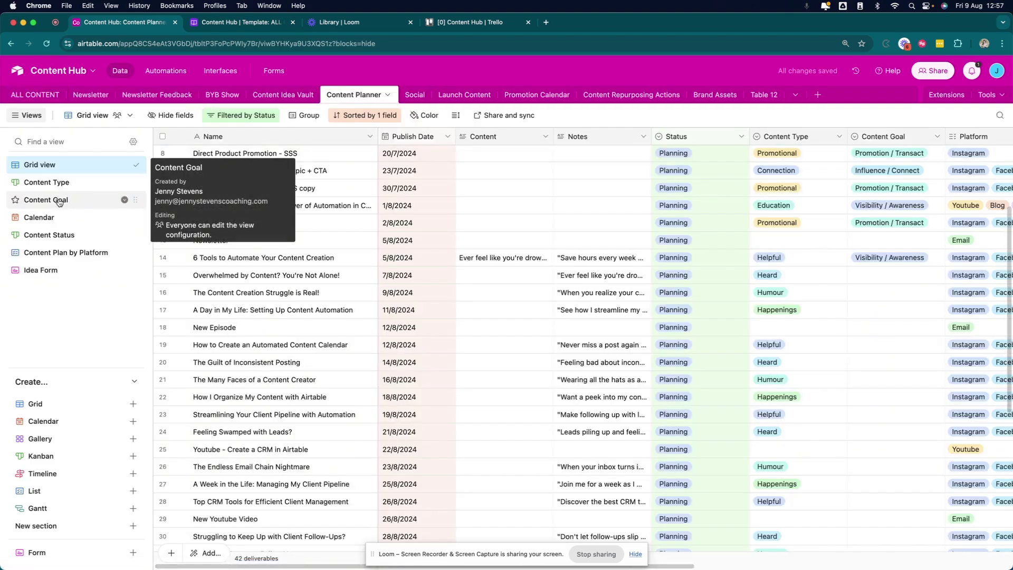
click(59, 201)
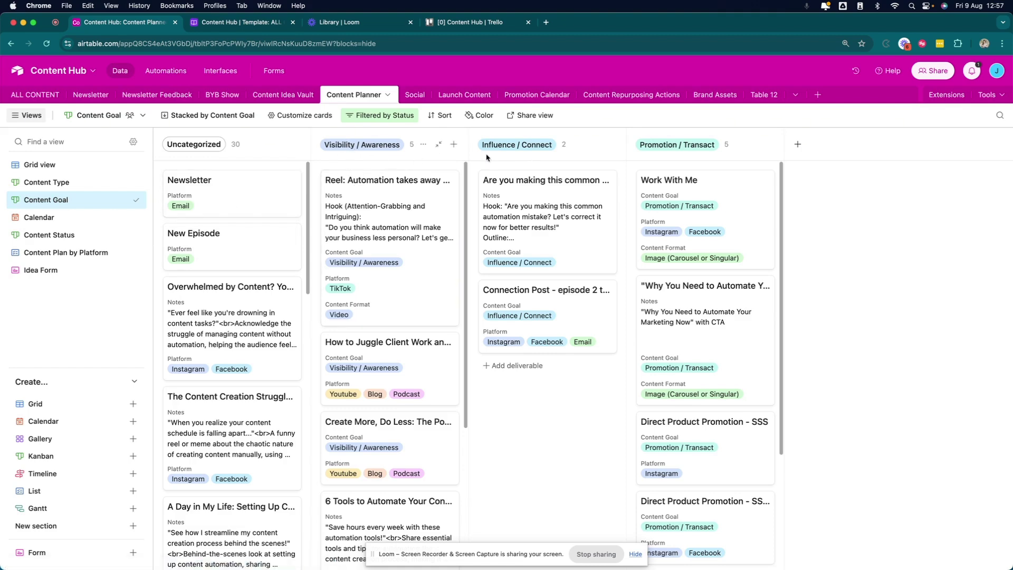
click(42, 237)
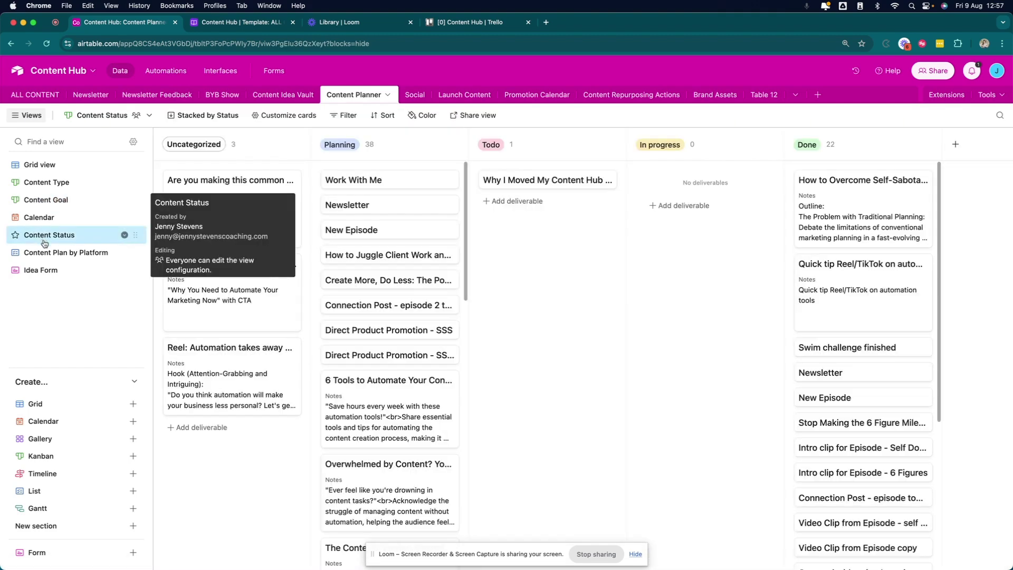
click(37, 218)
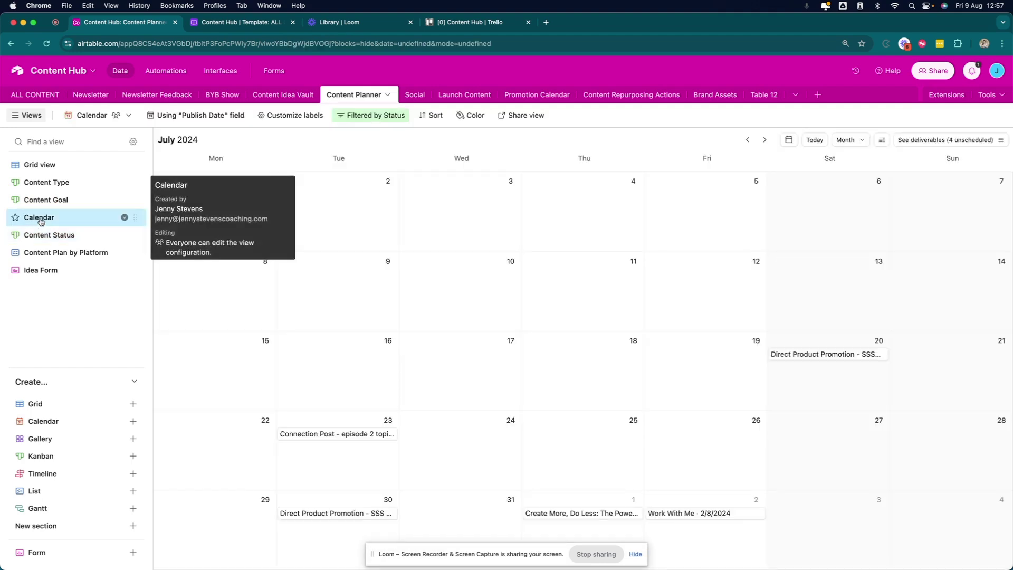
click(37, 182)
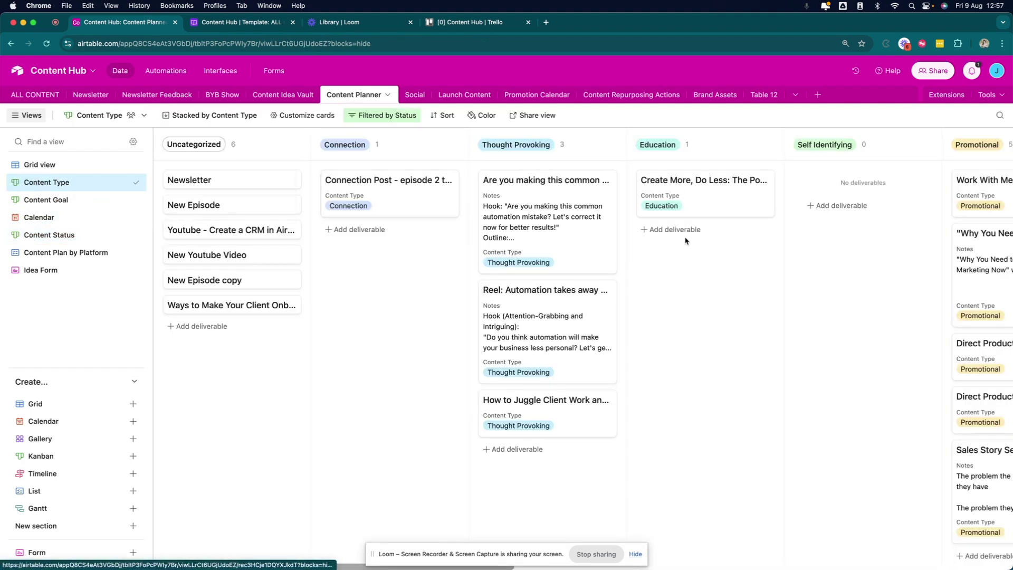
scroll(685, 240, right, 5)
scroll(390, 248, left, 6)
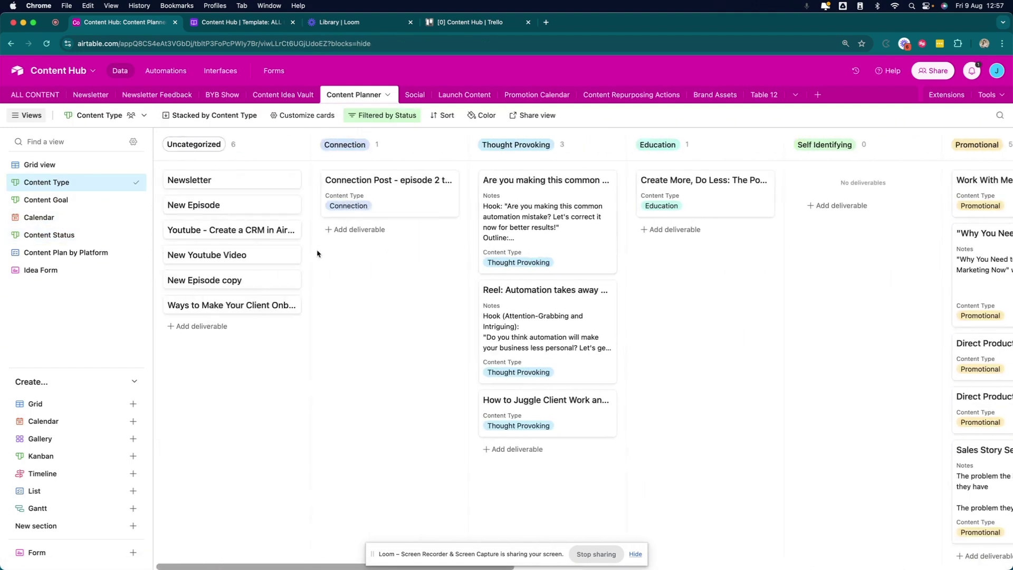
- Browse Content Plan by Platform groups, peek at a Status dropdown, then switch to the Template base
click(45, 253)
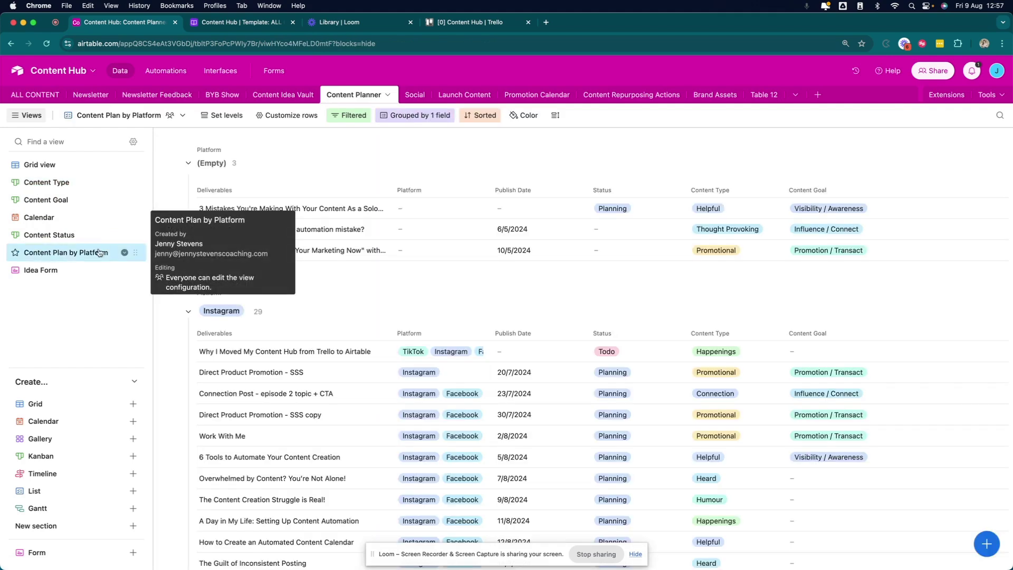
scroll(253, 311, down, 5)
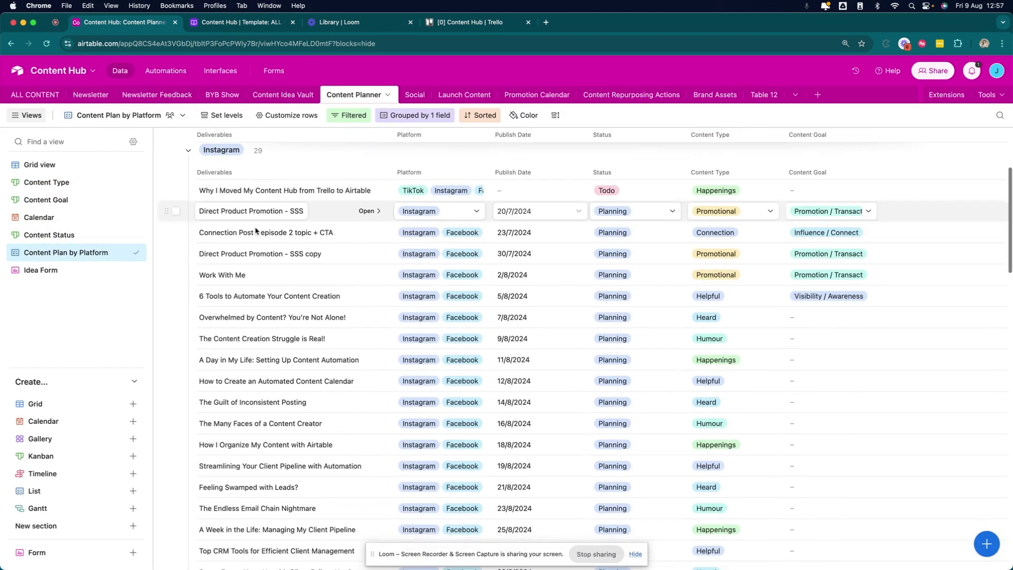
scroll(252, 310, down, 15)
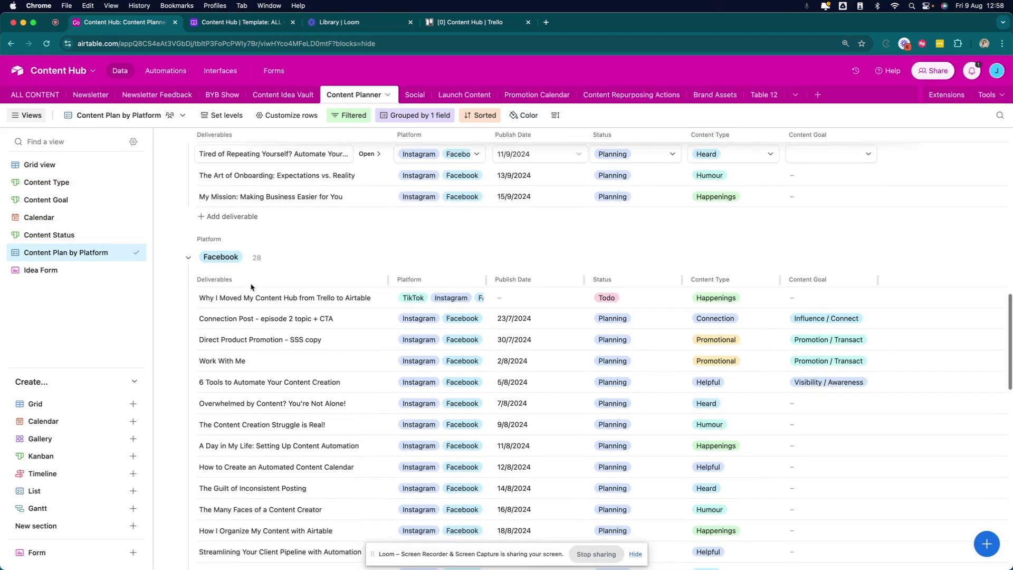
scroll(225, 264, down, 20)
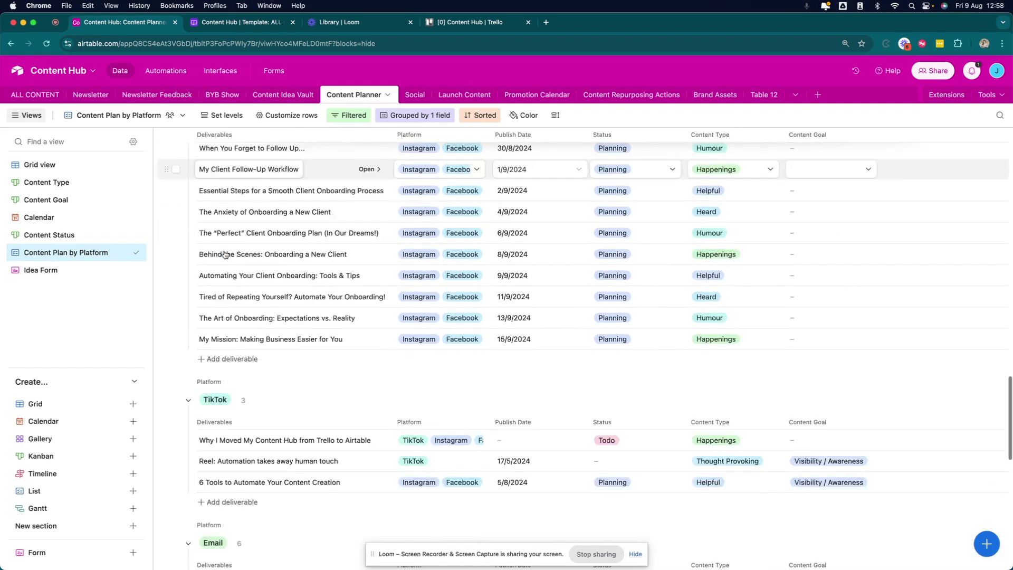
scroll(226, 283, down, 9)
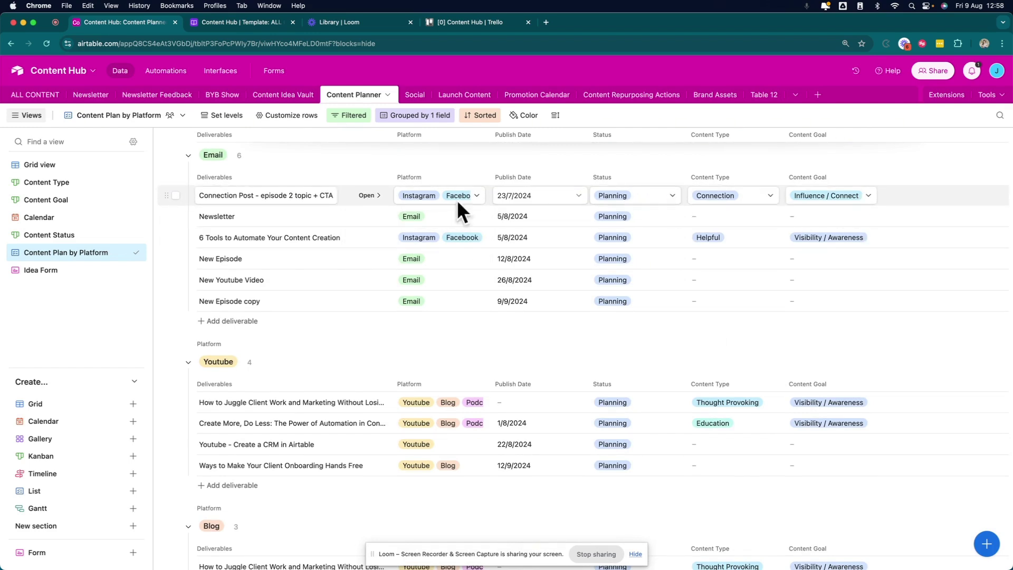
click(672, 237)
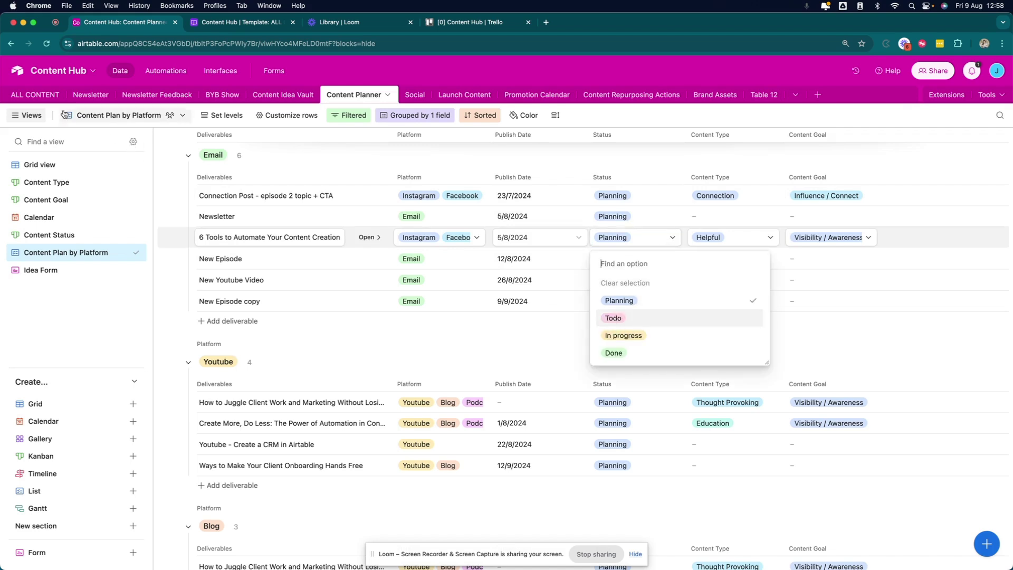
click(30, 95)
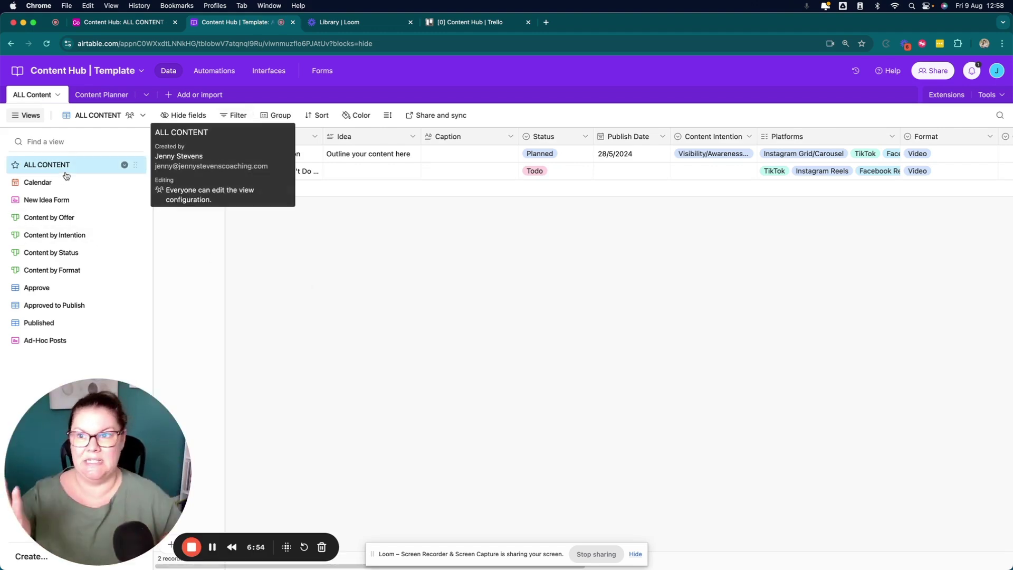
click(107, 23)
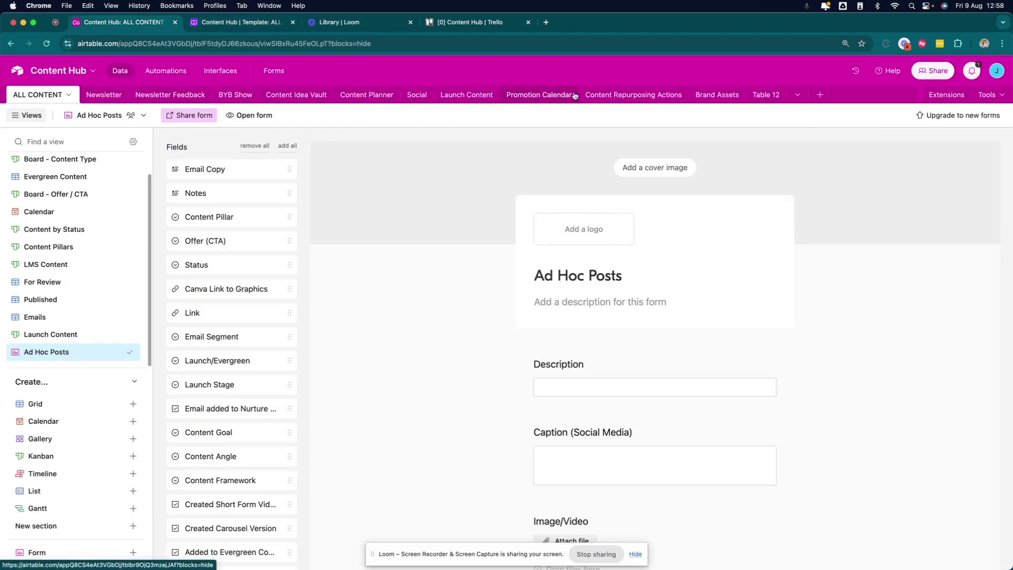
click(238, 23)
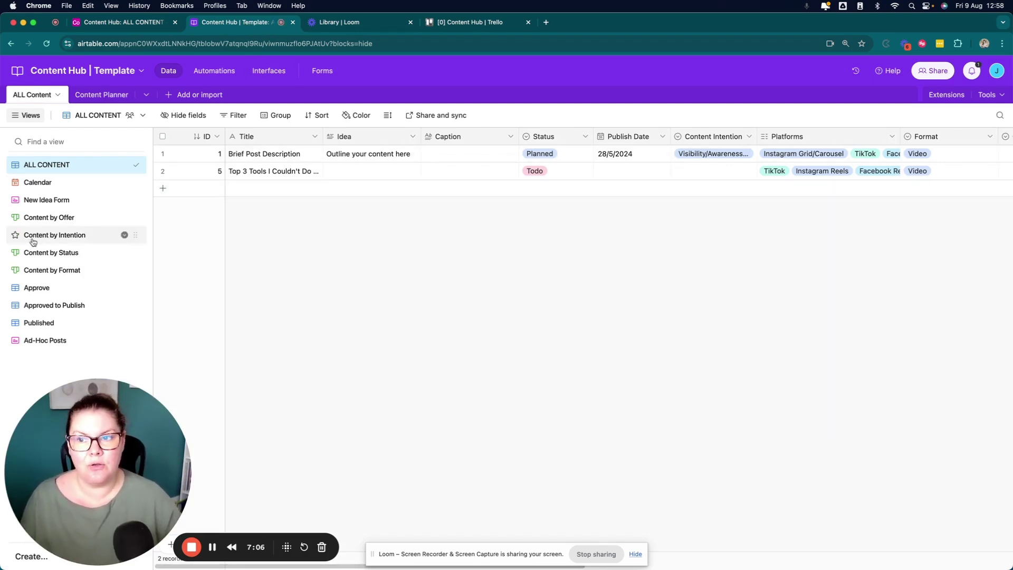
mouse_move(47, 266)
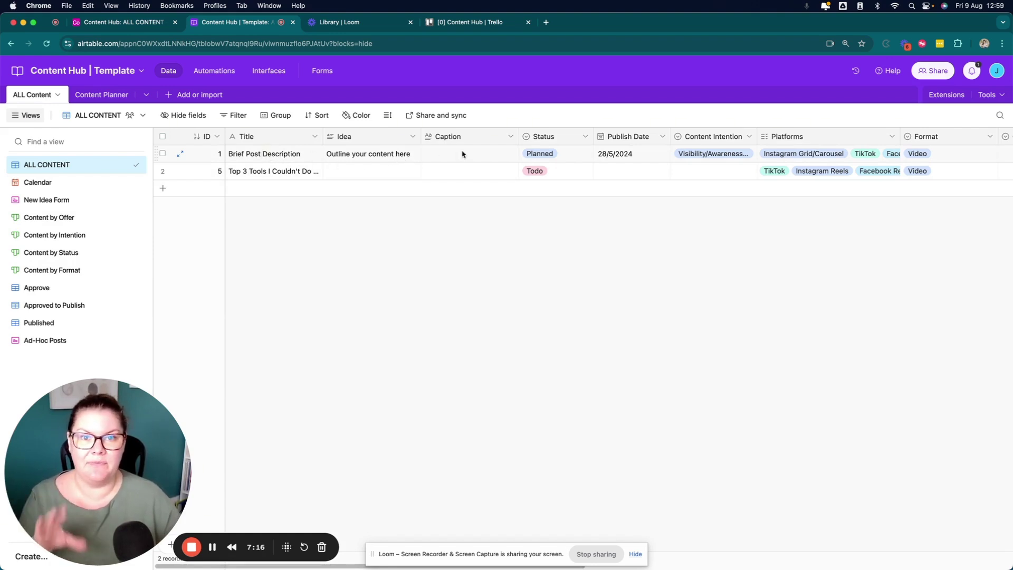
scroll(702, 157, right, 15)
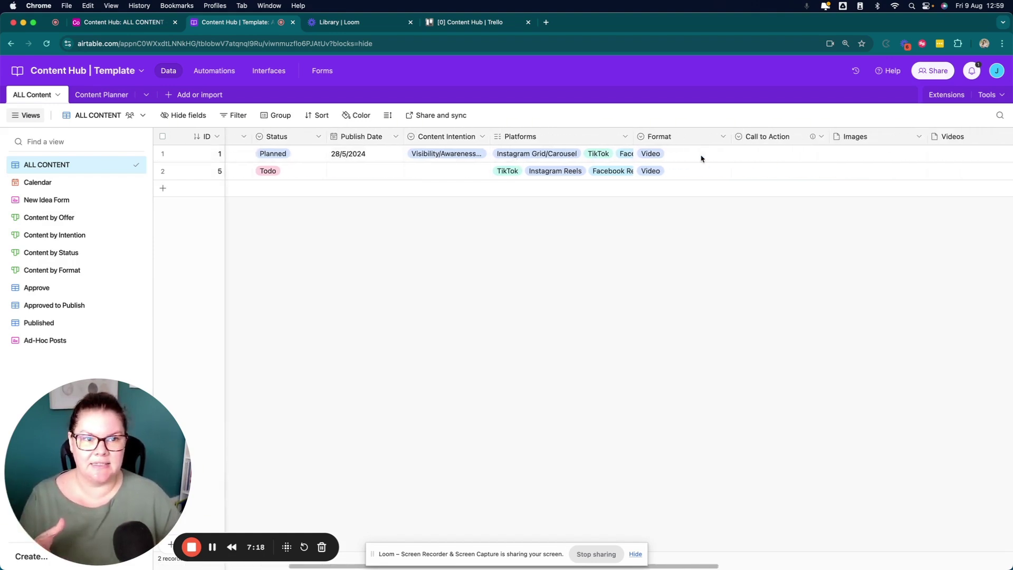
scroll(702, 157, left, 5)
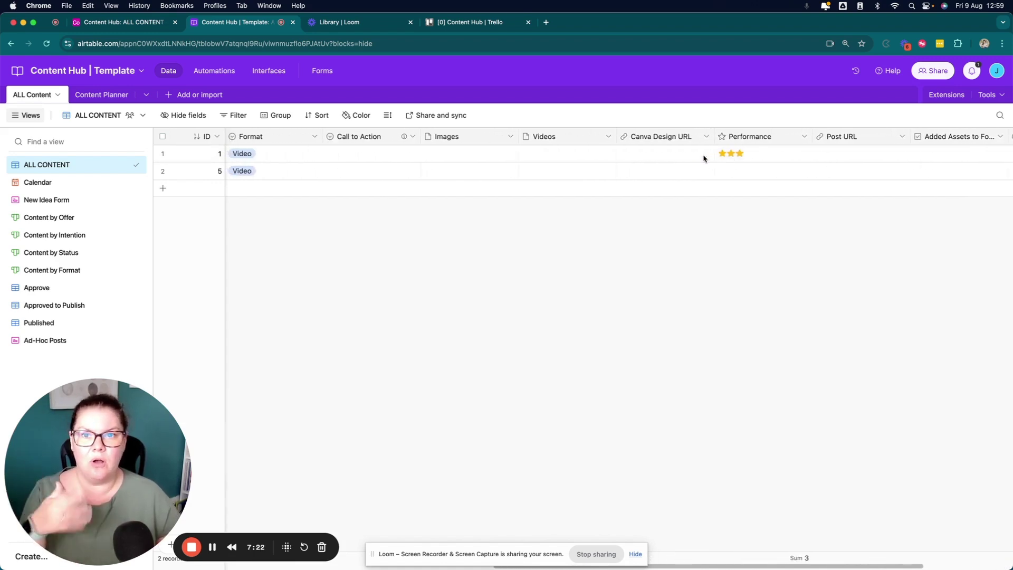
scroll(704, 158, left, 12)
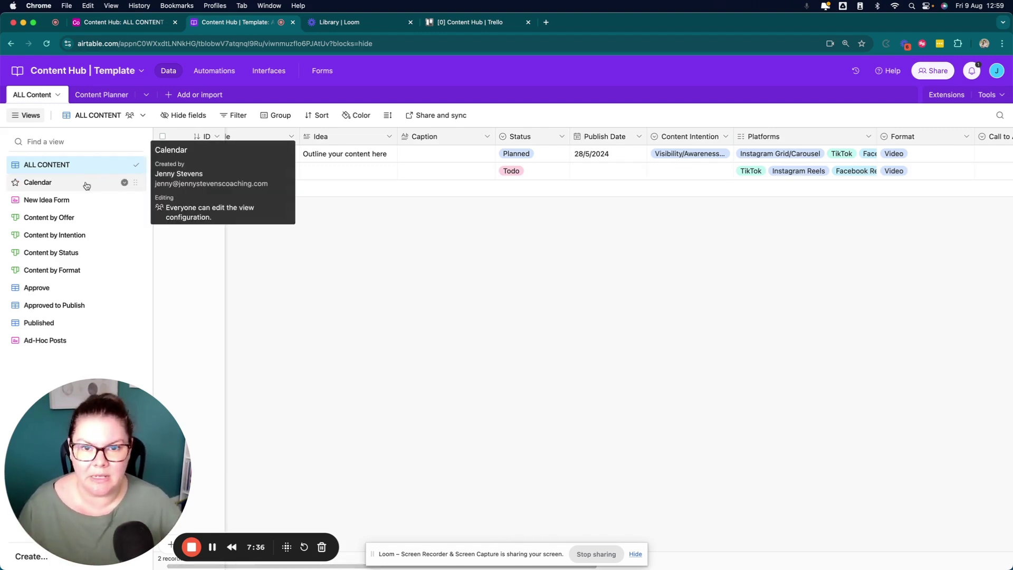
click(111, 224)
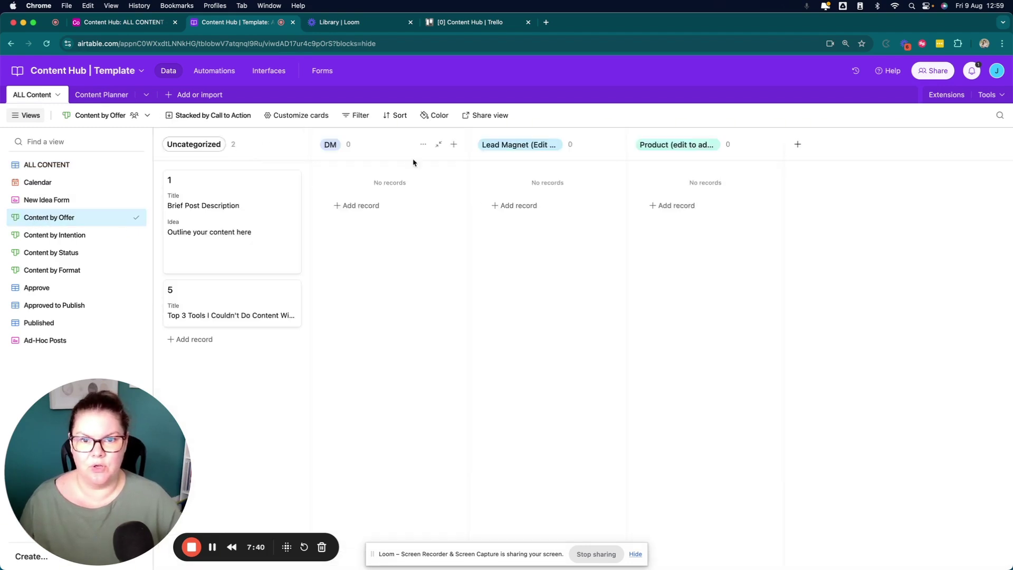
click(55, 234)
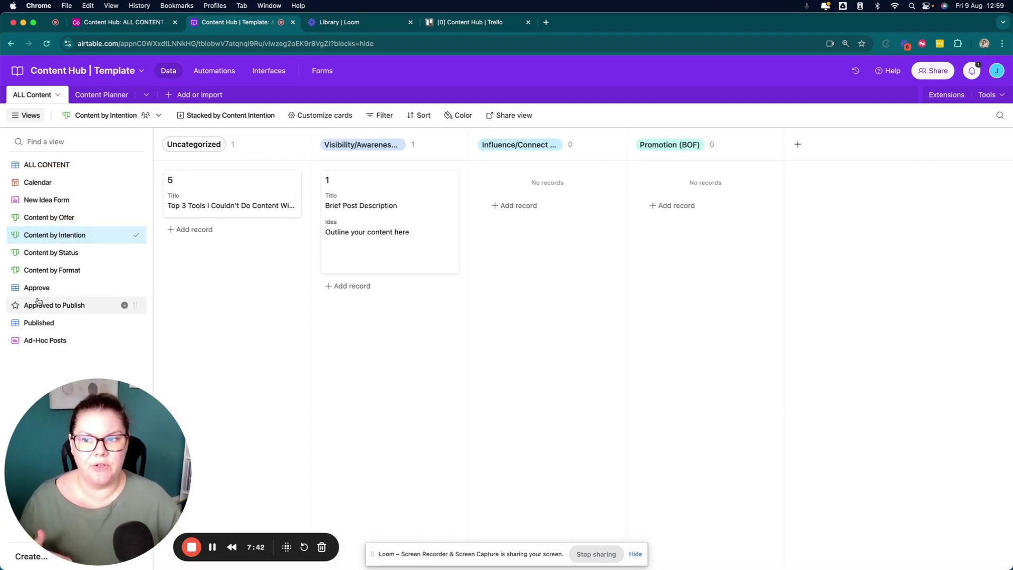
click(45, 290)
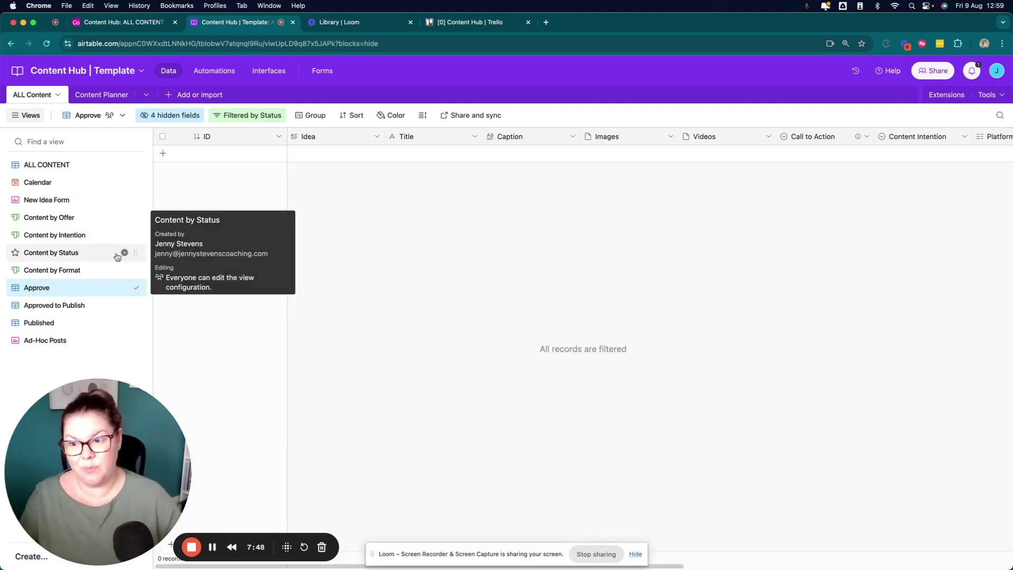
click(70, 306)
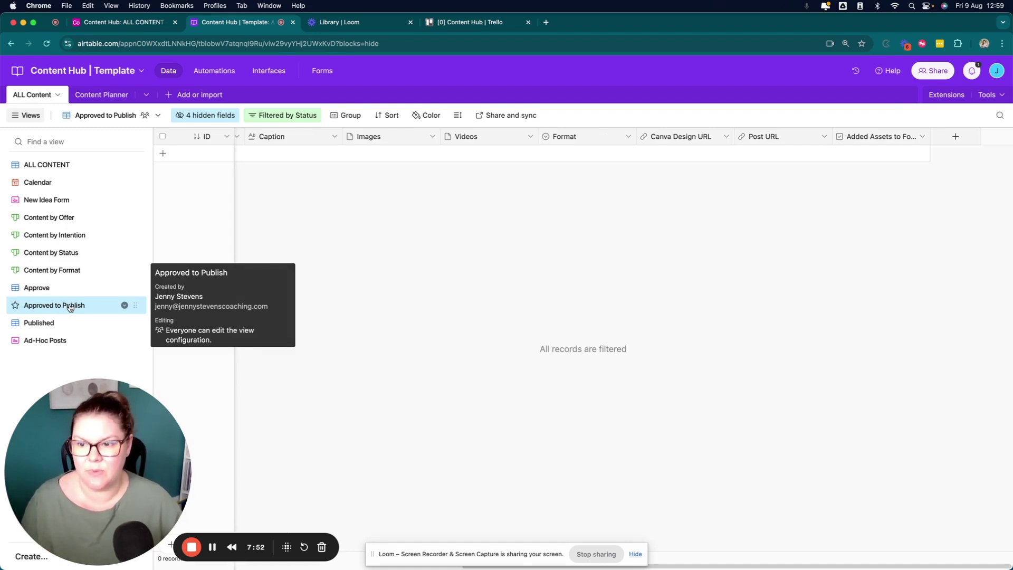
click(46, 164)
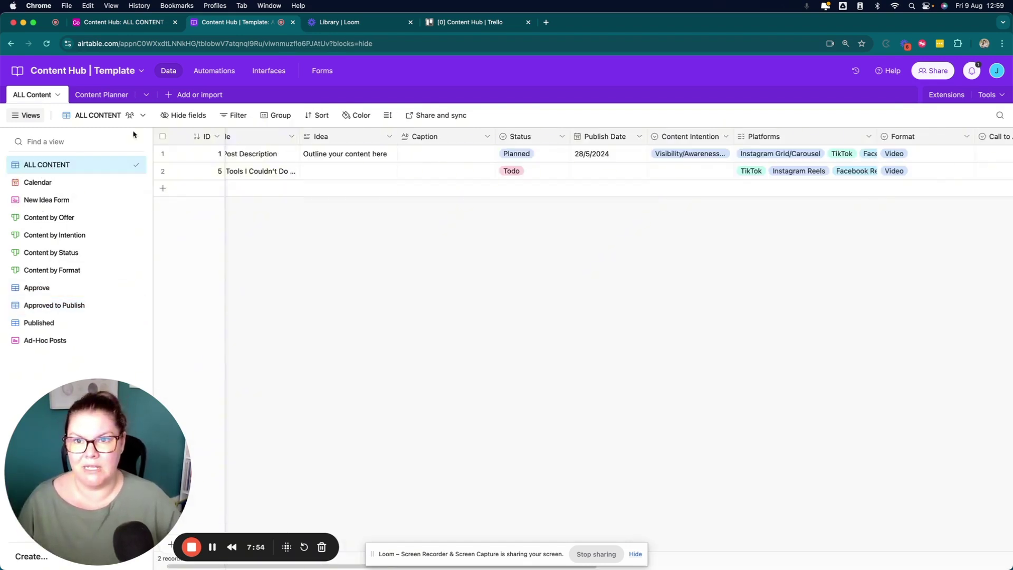